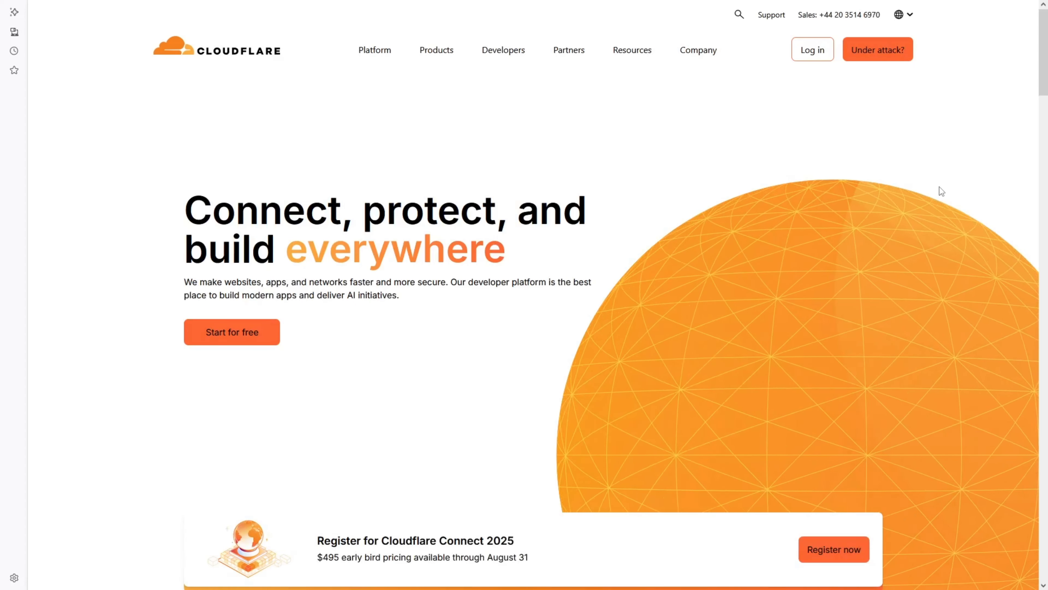
- Look through the Cloudflare homepage from the hero banner down to the footer and back
{"action": "scroll", "coordinate": [939, 187], "scroll_direction": "down", "scroll_amount": 6}
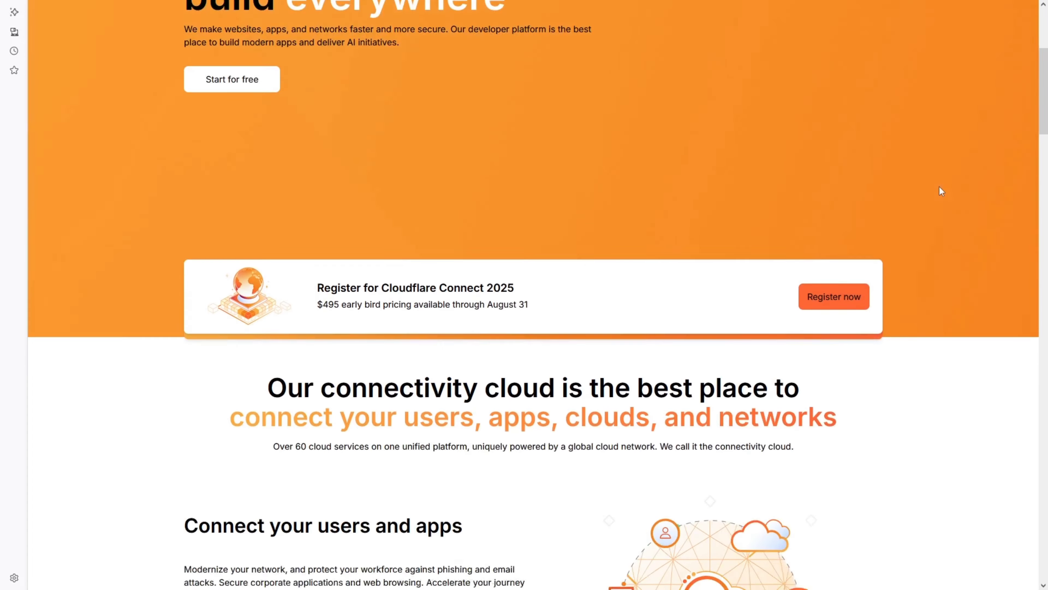
{"action": "scroll", "coordinate": [941, 190], "scroll_direction": "down", "scroll_amount": 10}
{"action": "scroll", "coordinate": [941, 190], "scroll_direction": "down", "scroll_amount": 5}
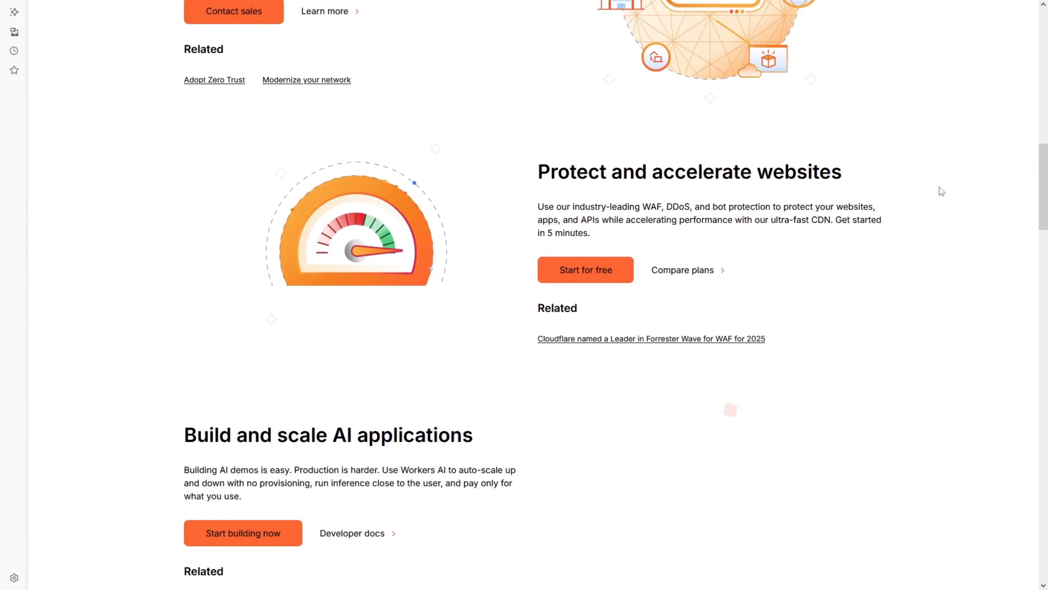
{"action": "scroll", "coordinate": [941, 191], "scroll_direction": "down", "scroll_amount": 7}
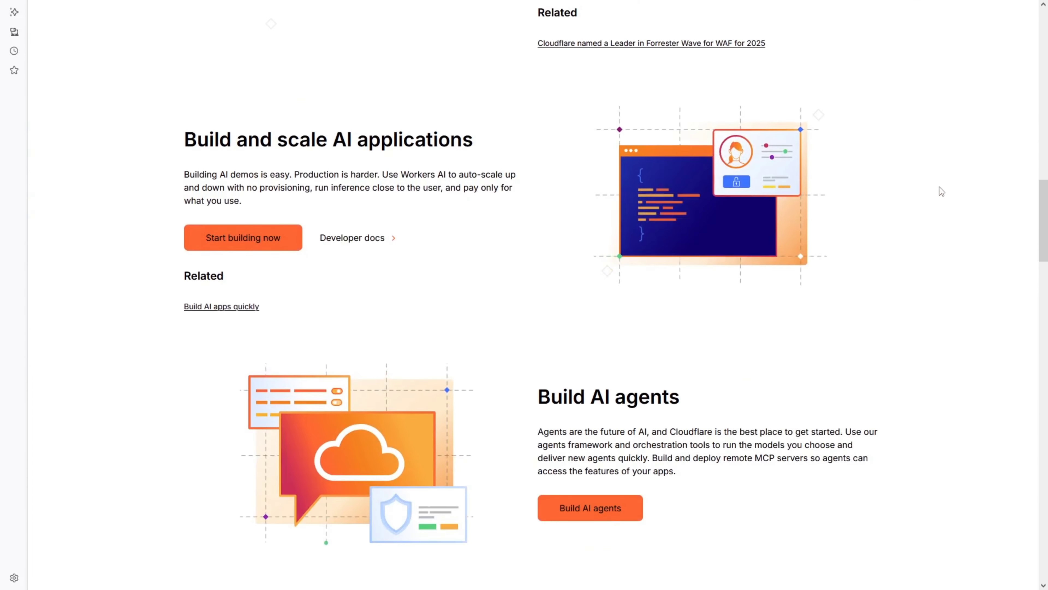
{"action": "scroll", "coordinate": [940, 188], "scroll_direction": "down", "scroll_amount": 12}
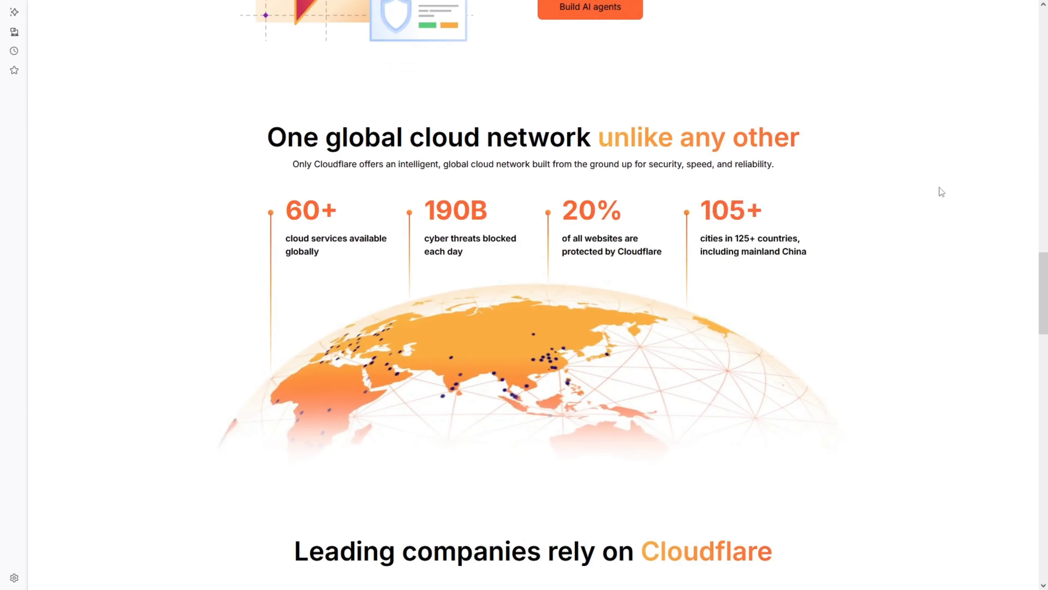
{"action": "scroll", "coordinate": [940, 188], "scroll_direction": "down", "scroll_amount": 1}
{"action": "scroll", "coordinate": [939, 188], "scroll_direction": "down", "scroll_amount": 7}
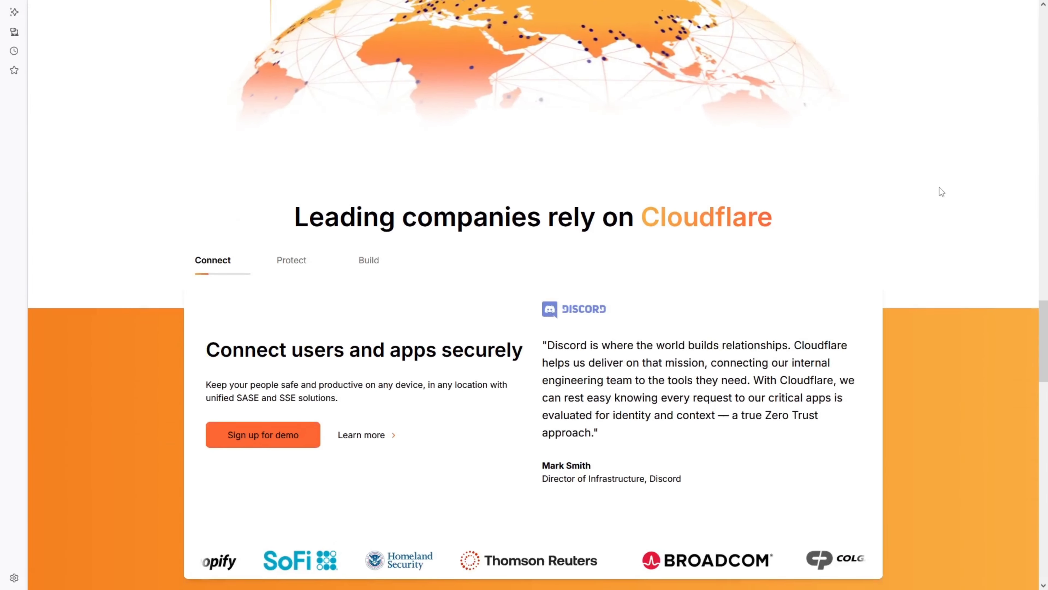
{"action": "scroll", "coordinate": [939, 187], "scroll_direction": "down", "scroll_amount": 10}
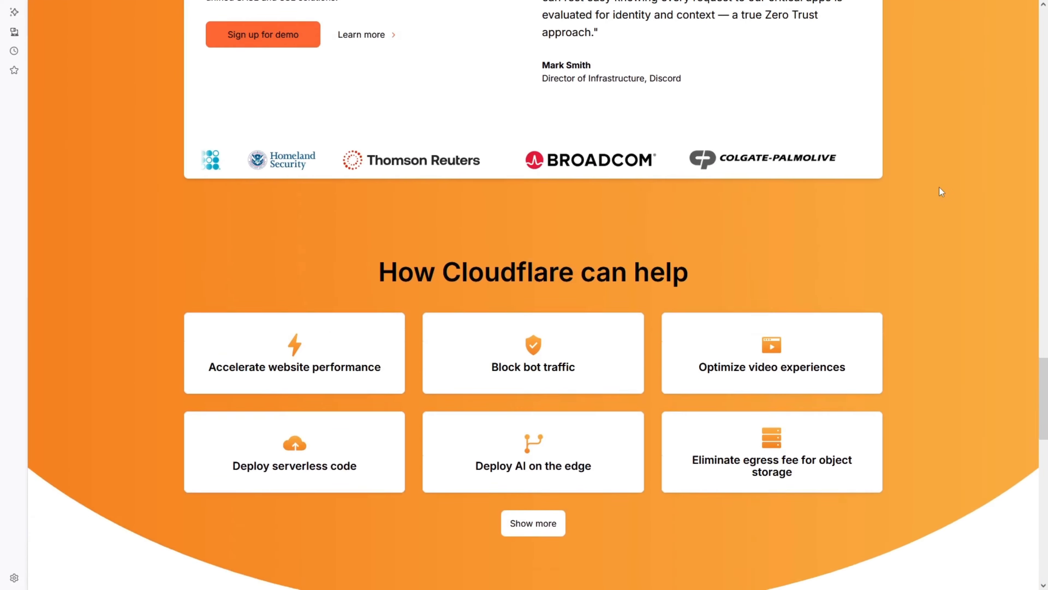
{"action": "scroll", "coordinate": [939, 187], "scroll_direction": "down", "scroll_amount": 3}
{"action": "scroll", "coordinate": [940, 187], "scroll_direction": "down", "scroll_amount": 7}
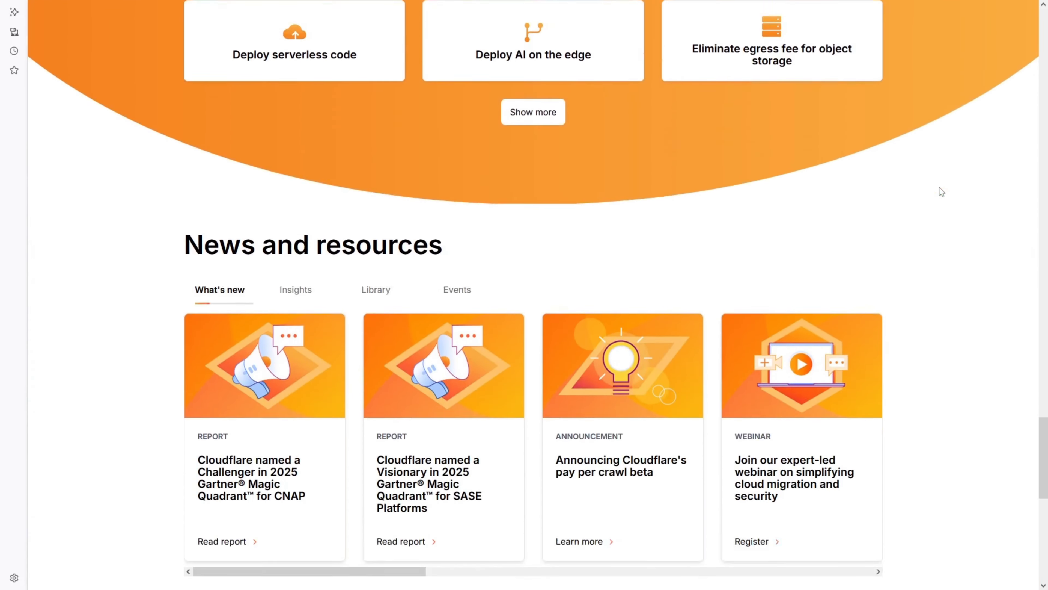
{"action": "scroll", "coordinate": [938, 188], "scroll_direction": "down", "scroll_amount": 13}
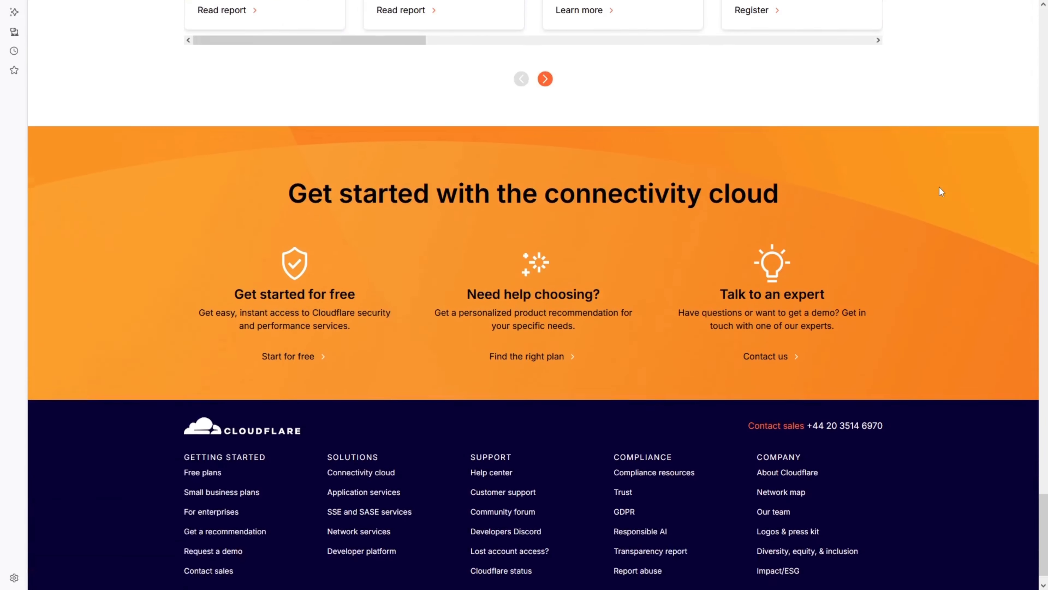
{"action": "scroll", "coordinate": [940, 187], "scroll_direction": "up", "scroll_amount": 12}
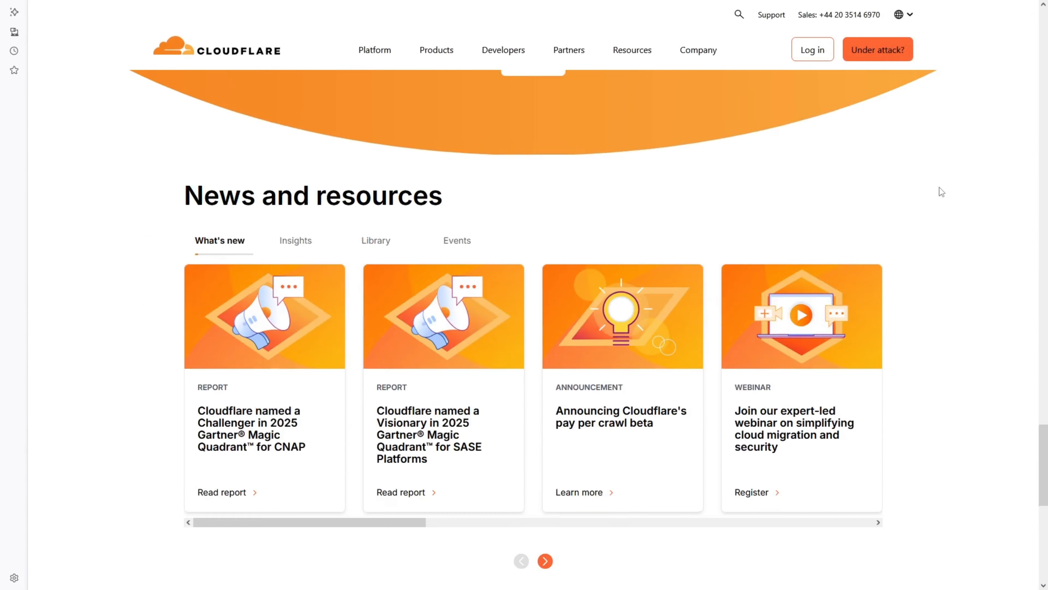
{"action": "scroll", "coordinate": [939, 187], "scroll_direction": "up", "scroll_amount": 20}
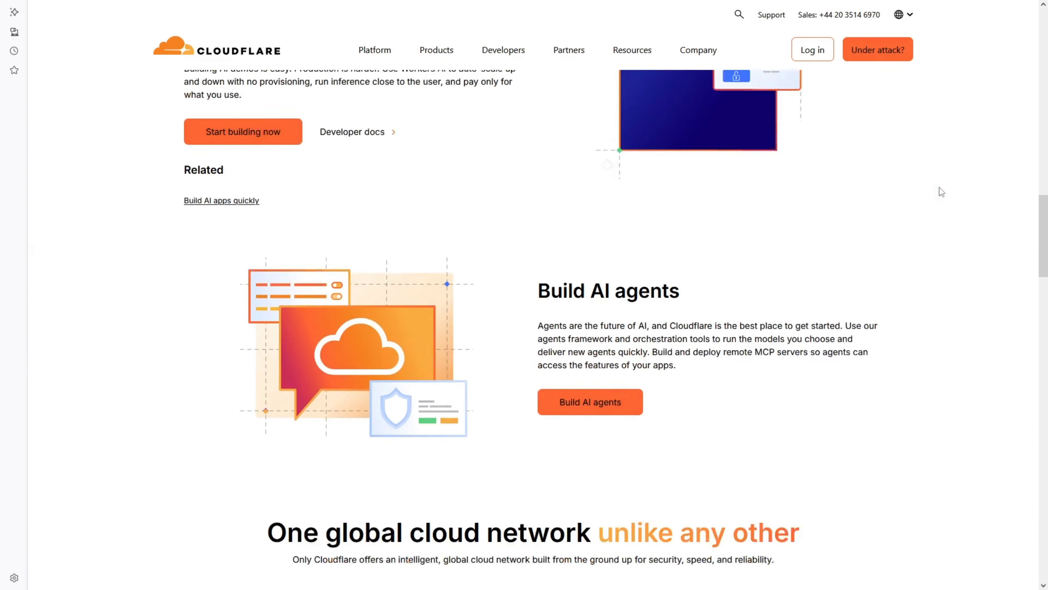
{"action": "scroll", "coordinate": [940, 187], "scroll_direction": "up", "scroll_amount": 20}
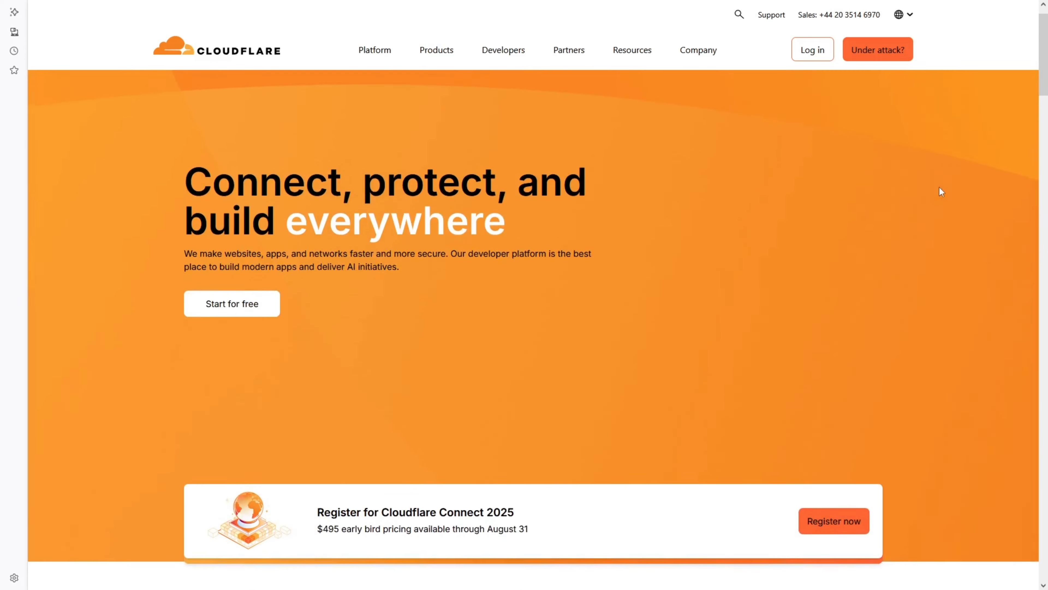
{"action": "scroll", "coordinate": [939, 187], "scroll_direction": "up", "scroll_amount": 1}
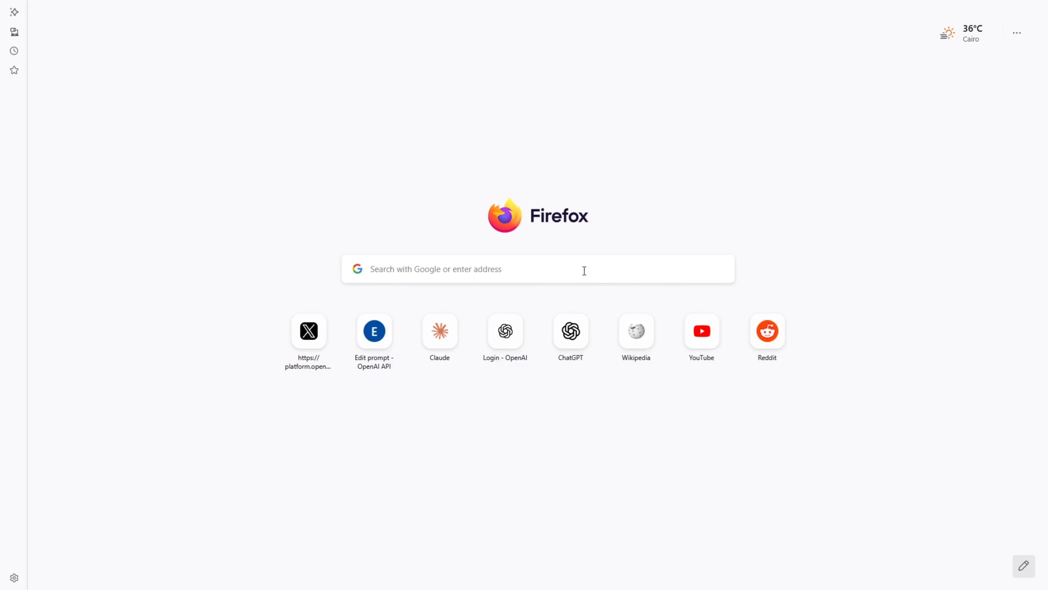
- Open the cloudflare.com website in Firefox
{"action": "left_click", "coordinate": [584, 270]}
{"action": "type", "text": "c"}
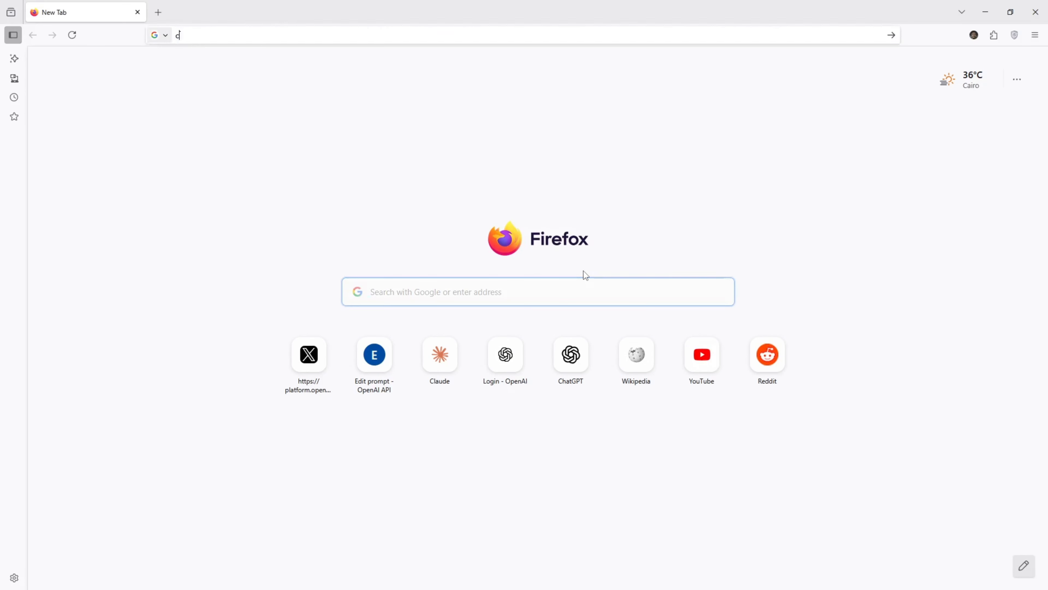
{"action": "type", "text": "loudfla"}
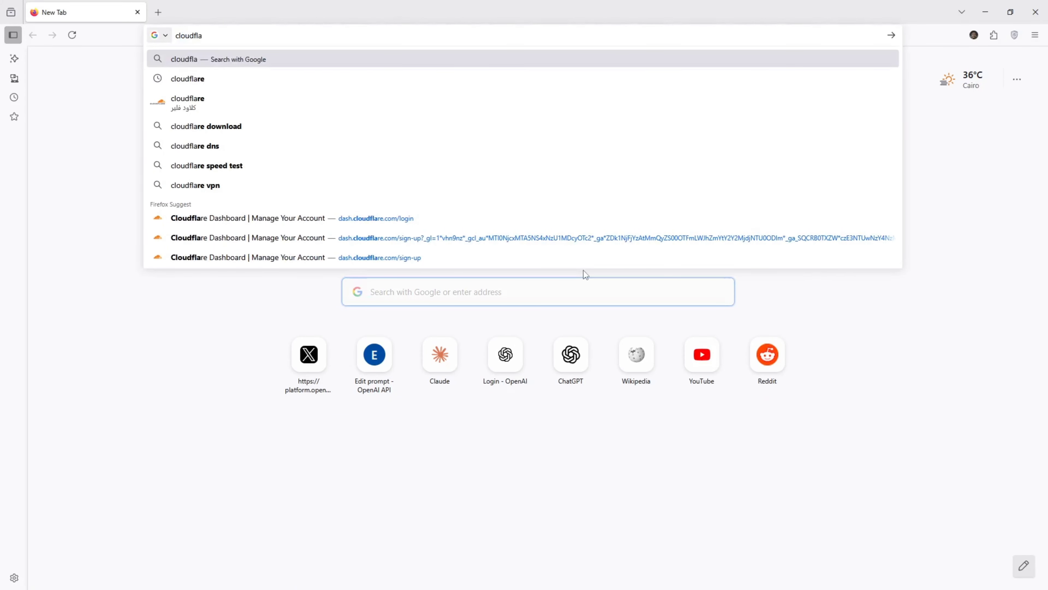
{"action": "type", "text": "re"}
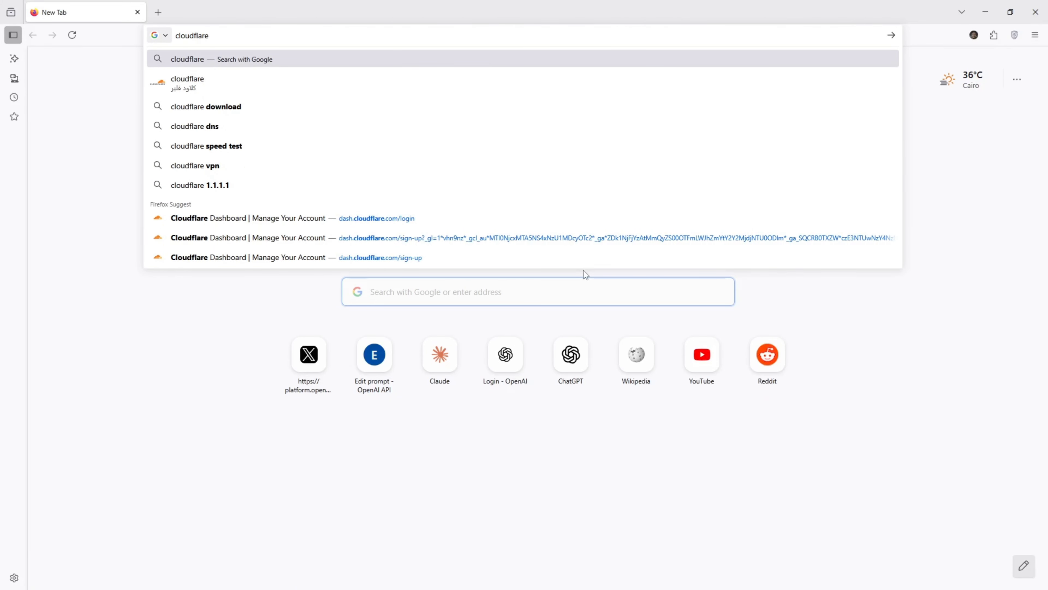
{"action": "key", "text": "ctrl+Return"}
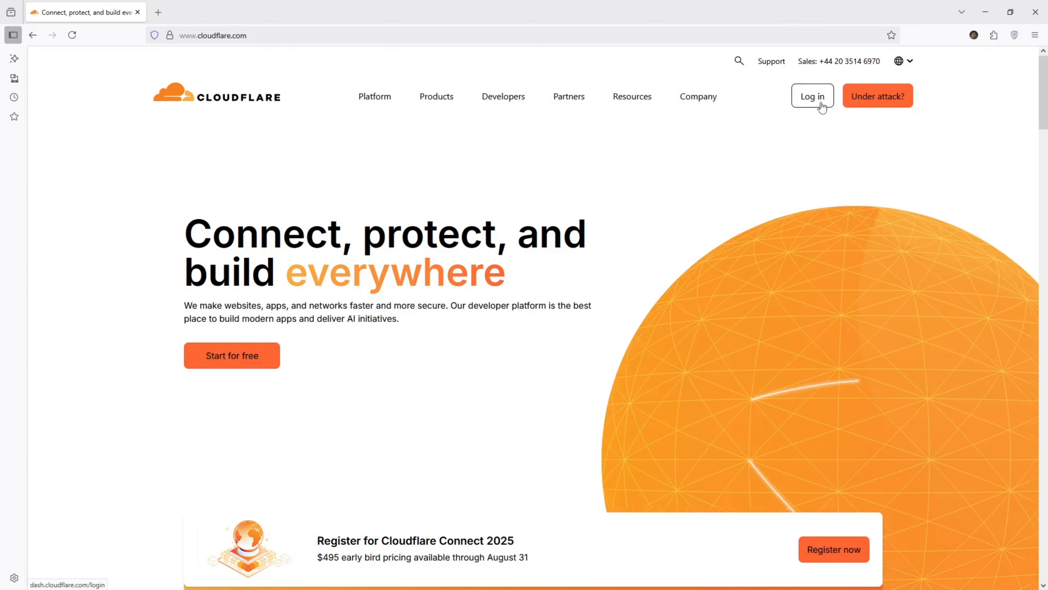
- Switch the browser to full-screen view and open the Cloudflare log-in form, placing the cursor in its email and password fields
{"action": "key", "text": "F11"}
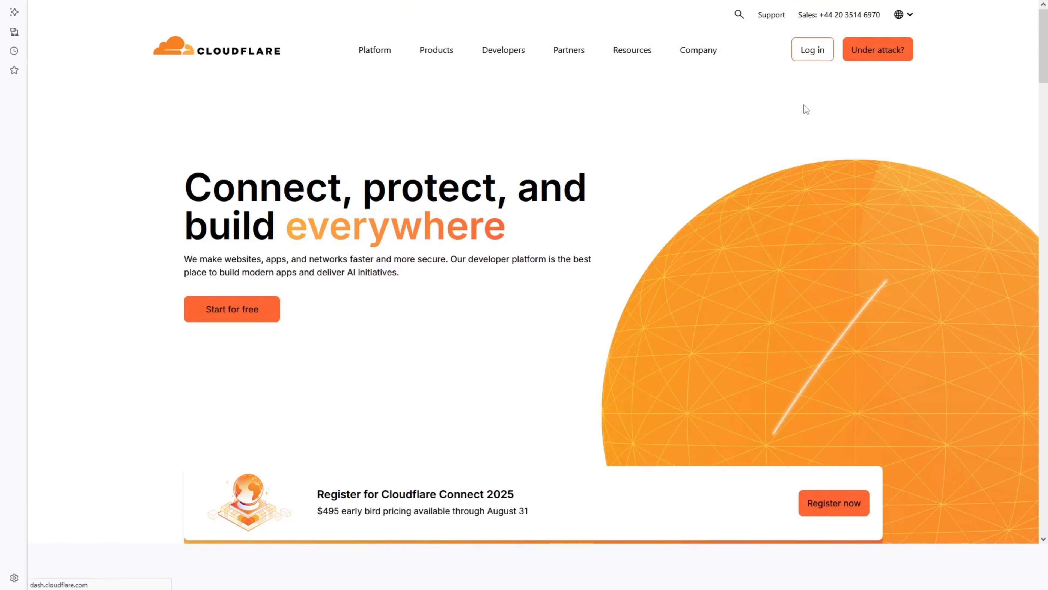
{"action": "left_click", "coordinate": [811, 57]}
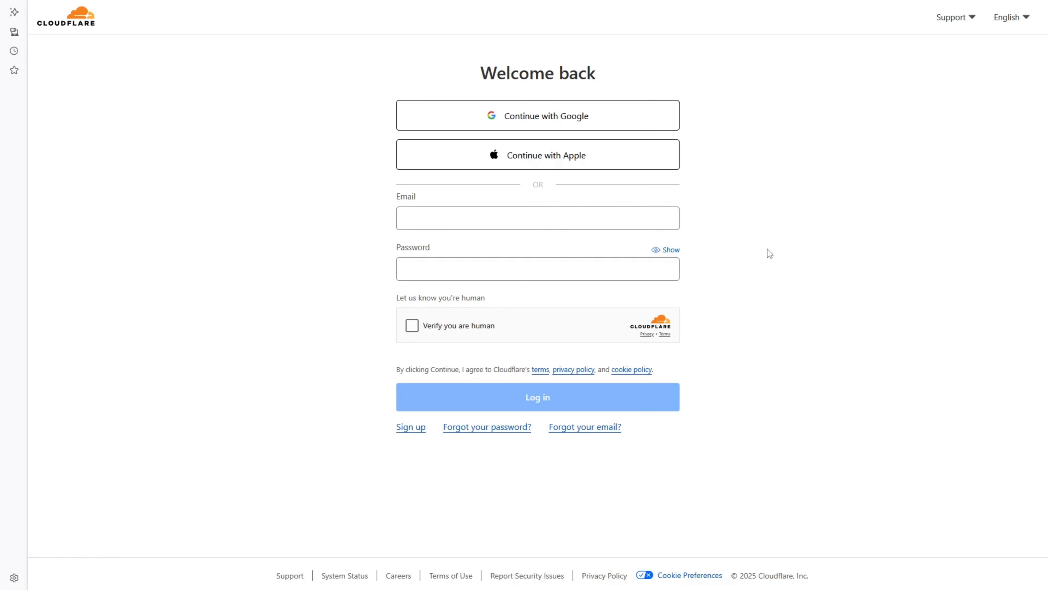
{"action": "left_click", "coordinate": [663, 223]}
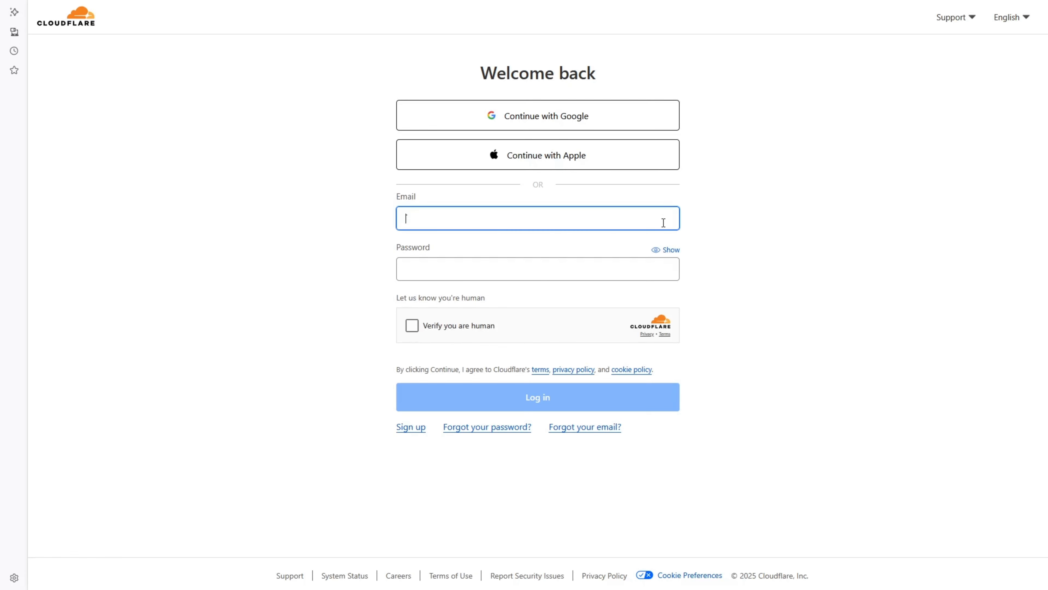
{"action": "left_click", "coordinate": [659, 270]}
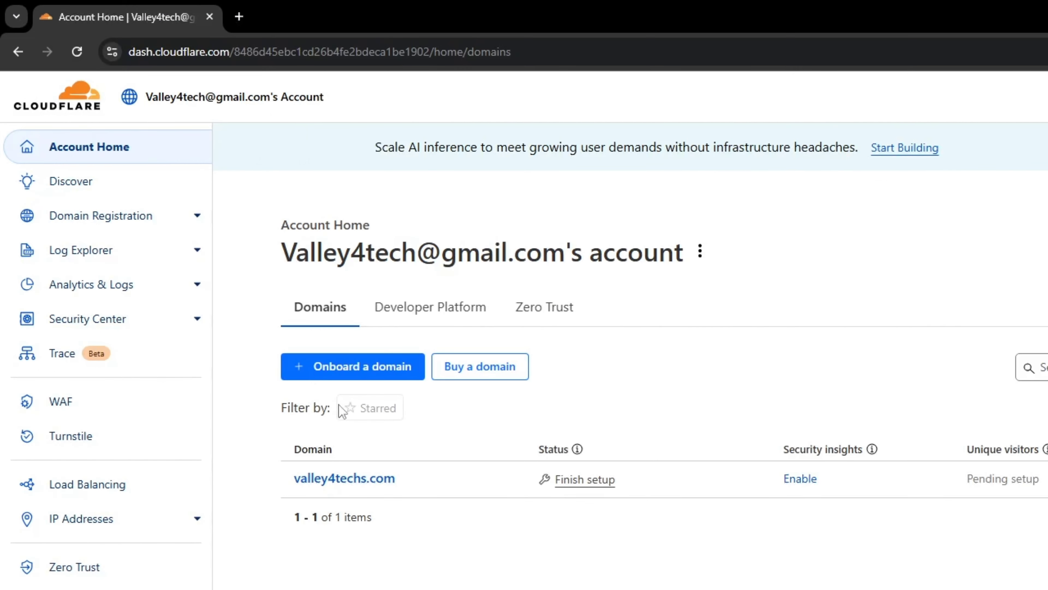
- Onboard the existing domain valley4techs.com with a quick scan for DNS records and choose the Free plan
{"action": "left_click", "coordinate": [303, 374]}
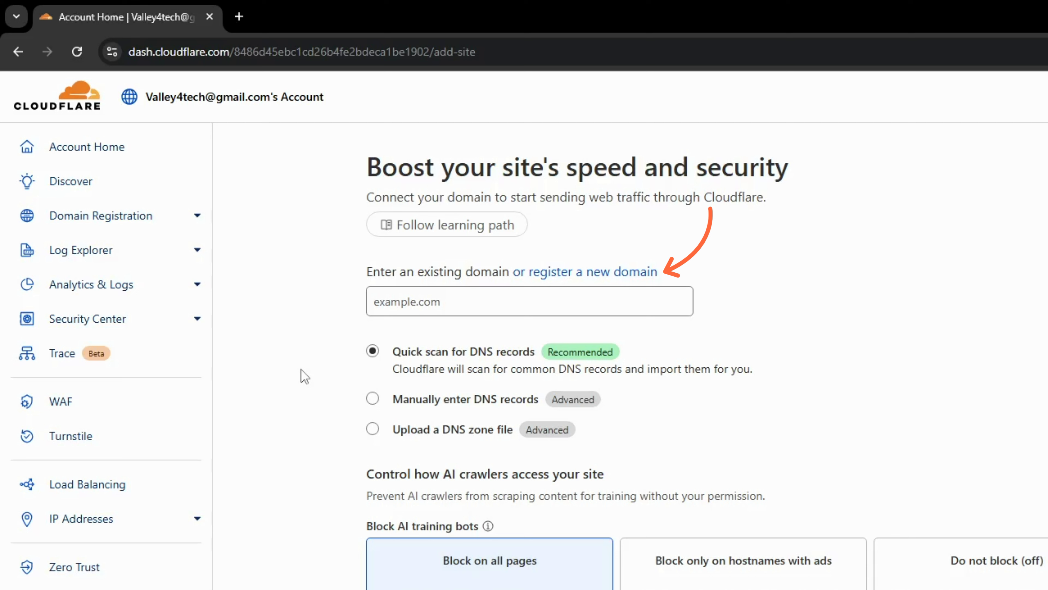
{"action": "left_click", "coordinate": [438, 308]}
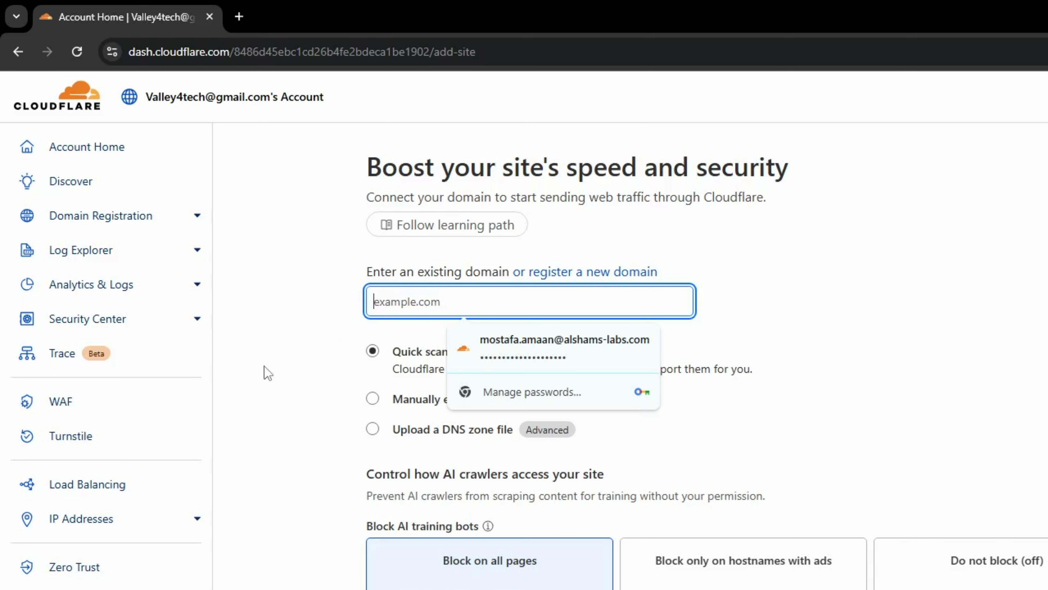
{"action": "type", "text": "va"}
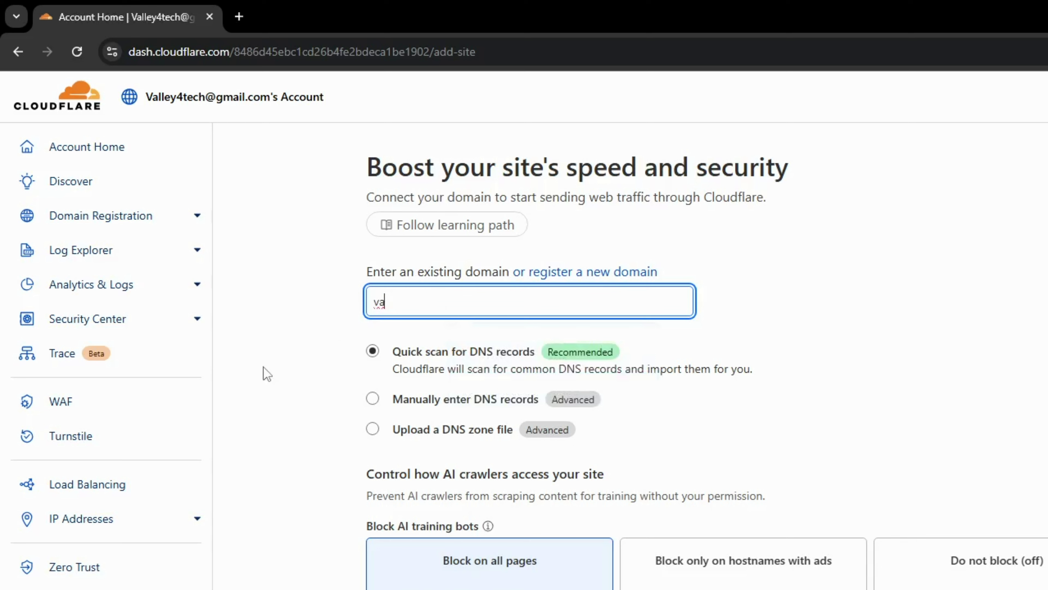
{"action": "type", "text": "lley4techs.com"}
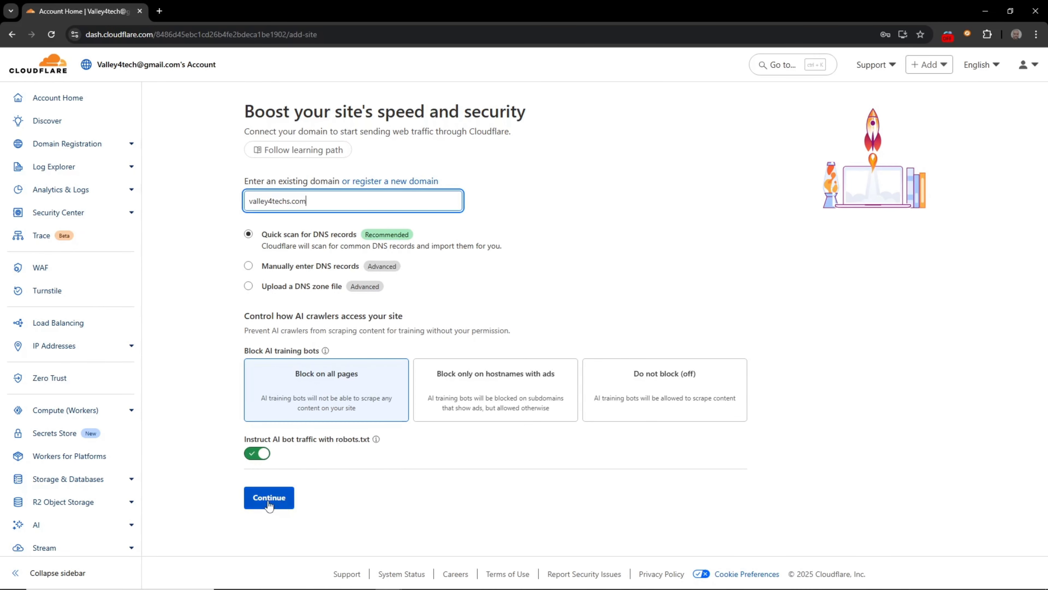
{"action": "left_click", "coordinate": [268, 497]}
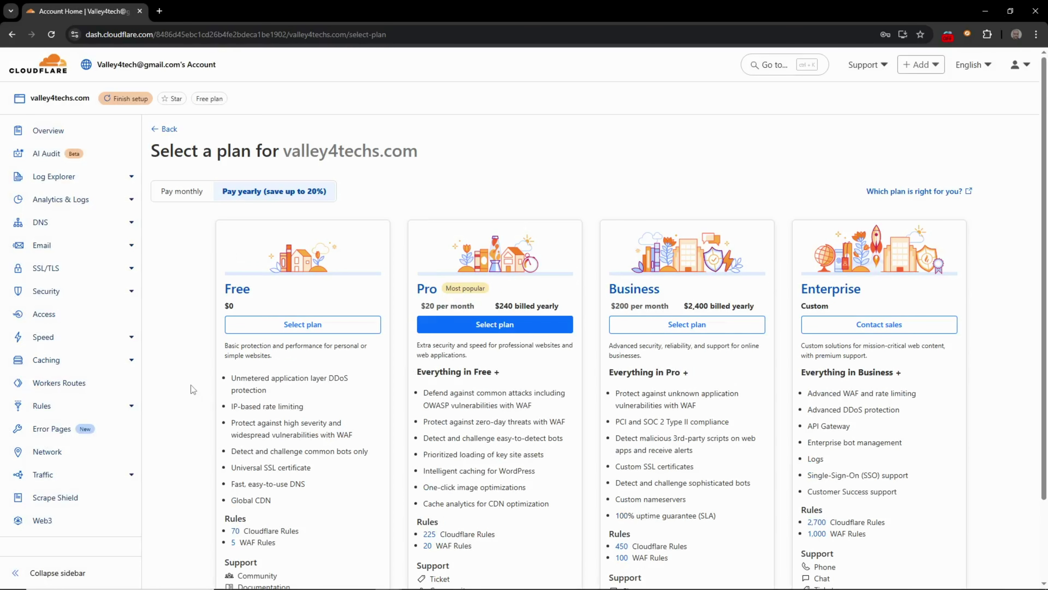
{"action": "scroll", "coordinate": [190, 385], "scroll_direction": "down", "scroll_amount": 3}
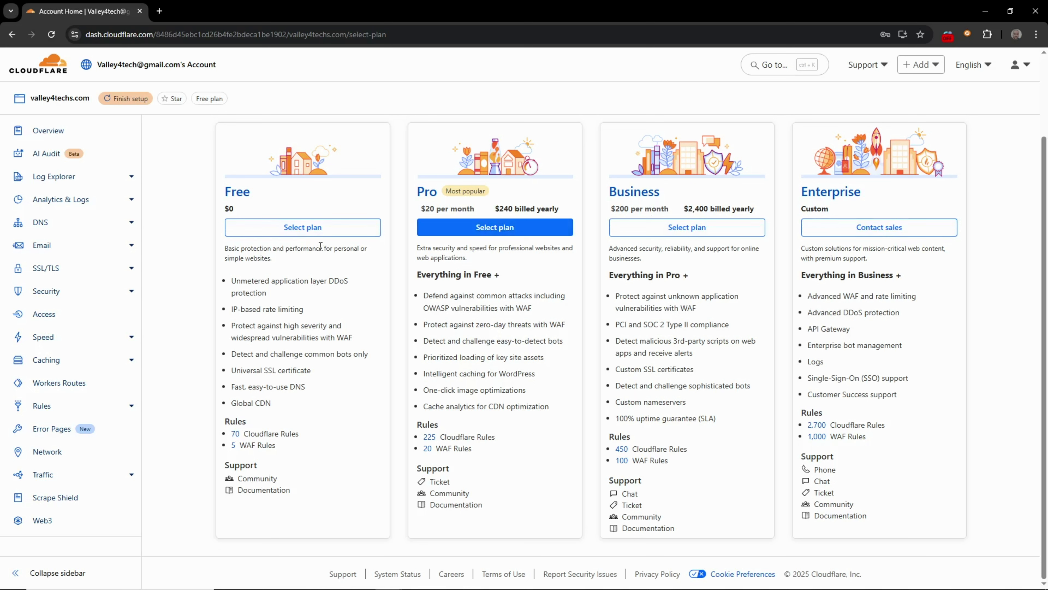
{"action": "left_click", "coordinate": [310, 229]}
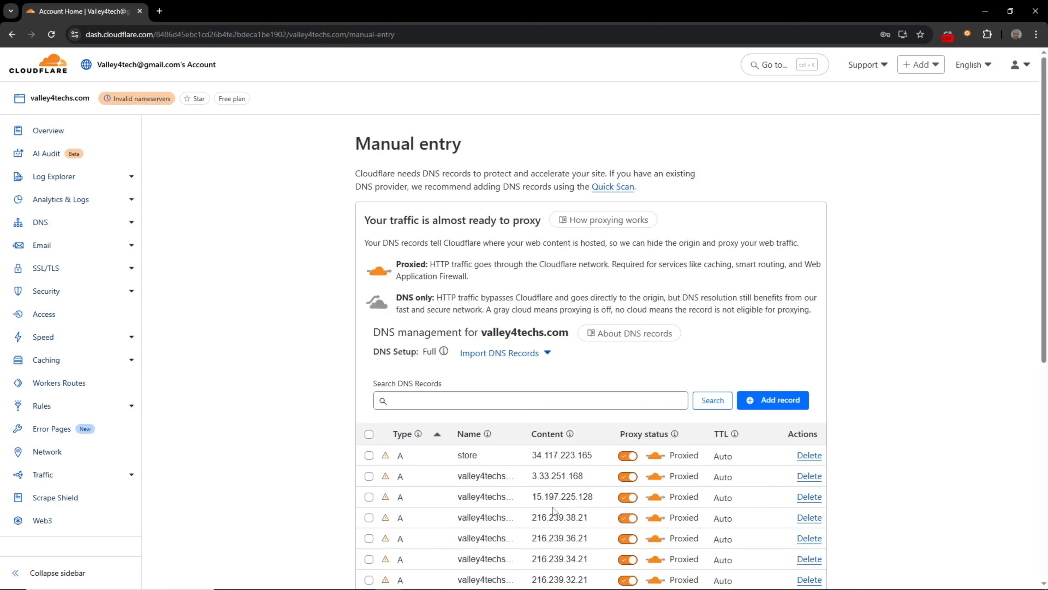
- Examine the A, CNAME, MX, NS and TXT entries in the DNS record list for valley4techs.com
{"action": "left_click", "coordinate": [532, 475]}
{"action": "scroll", "coordinate": [531, 467], "scroll_direction": "down", "scroll_amount": 4}
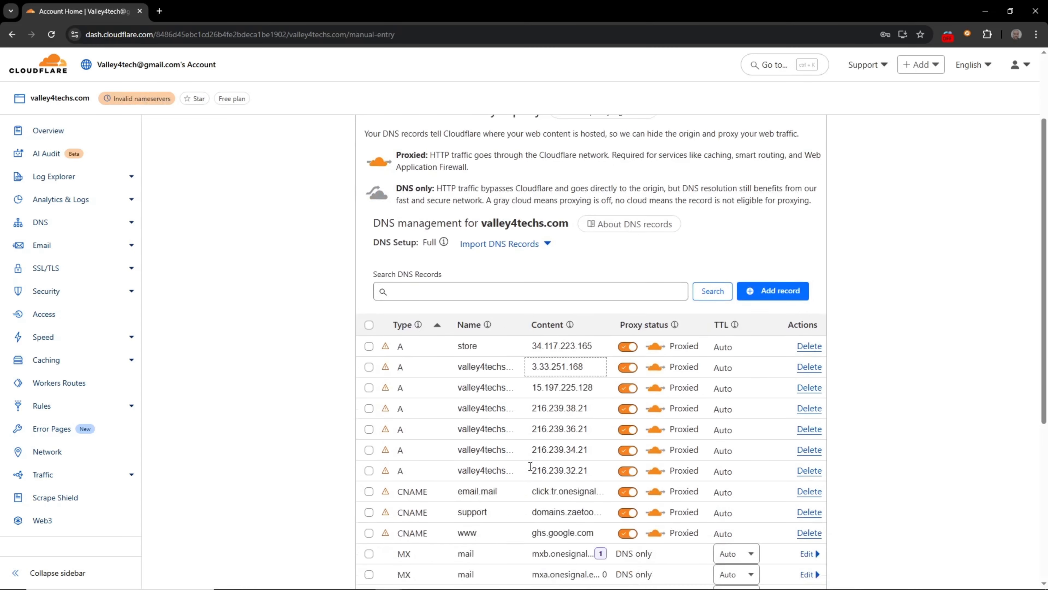
{"action": "key", "text": "Down"}
{"action": "key", "text": "Down"}
{"action": "key", "text": "Down"}
{"action": "key", "text": "Down"}
{"action": "key", "text": "Down"}
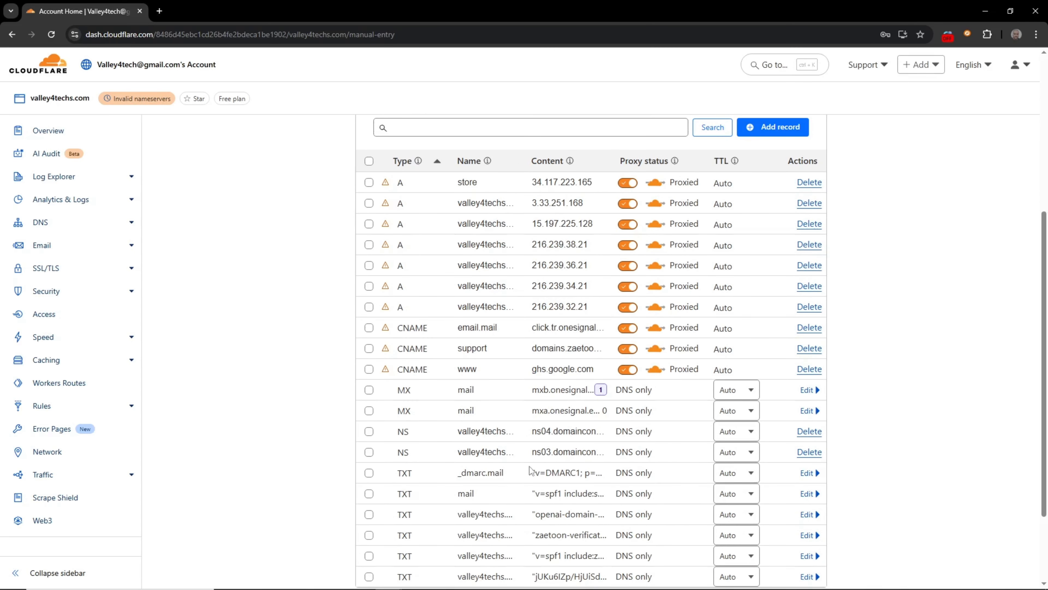
{"action": "scroll", "coordinate": [530, 469], "scroll_direction": "down", "scroll_amount": 3}
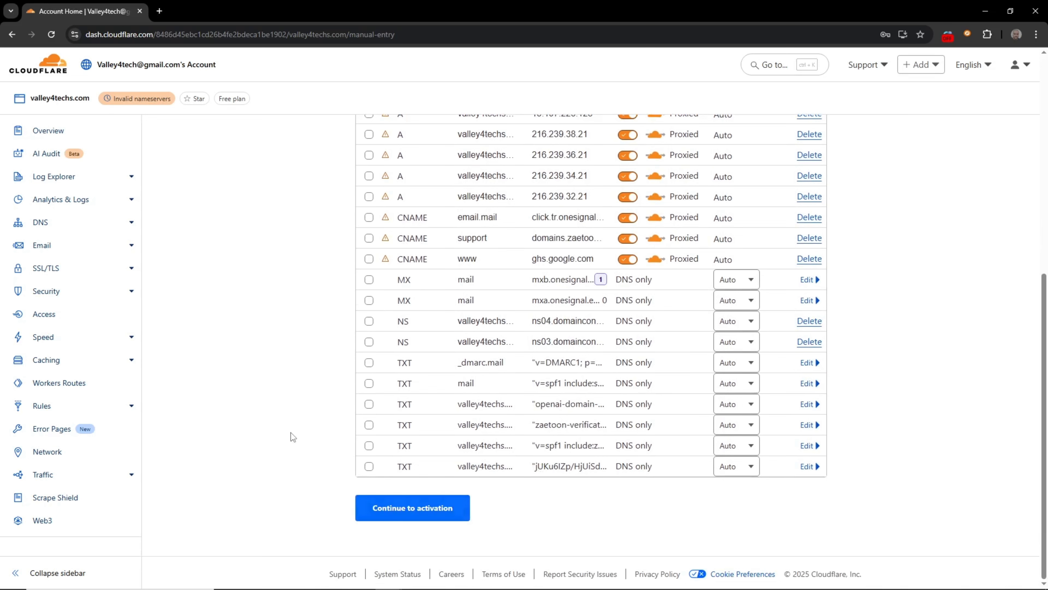
{"action": "scroll", "coordinate": [292, 436], "scroll_direction": "up", "scroll_amount": 4}
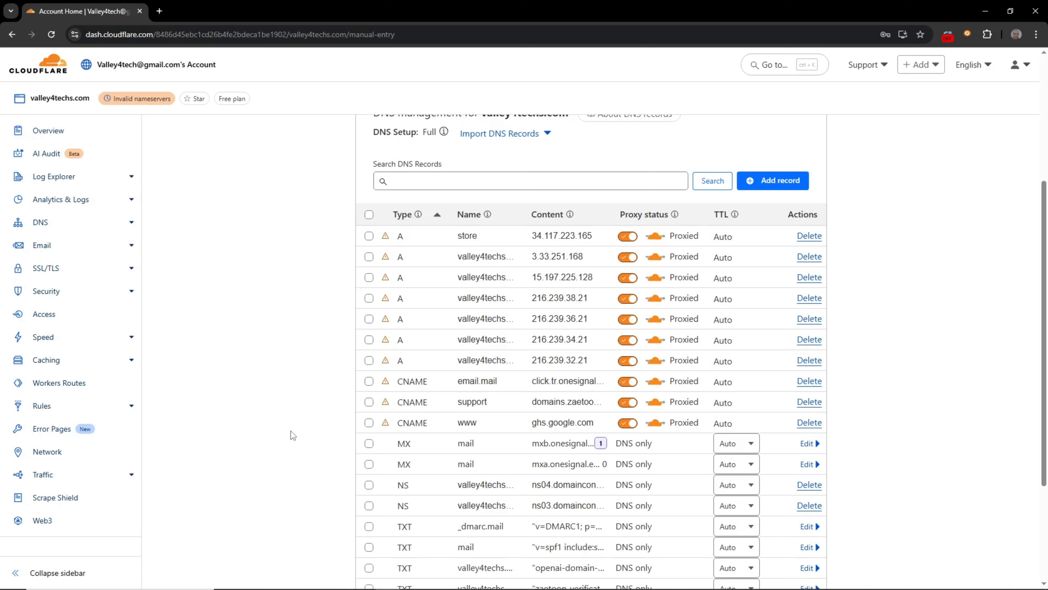
{"action": "scroll", "coordinate": [291, 434], "scroll_direction": "down", "scroll_amount": 4}
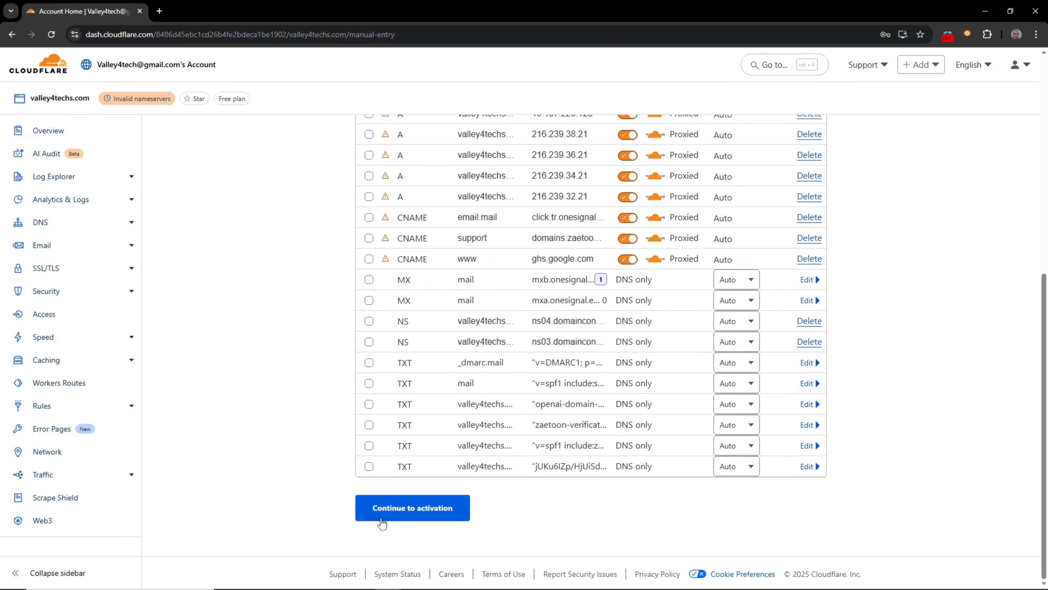
- Continue from the DNS record review to activation and read through the nameserver update instructions
{"action": "left_click", "coordinate": [425, 516]}
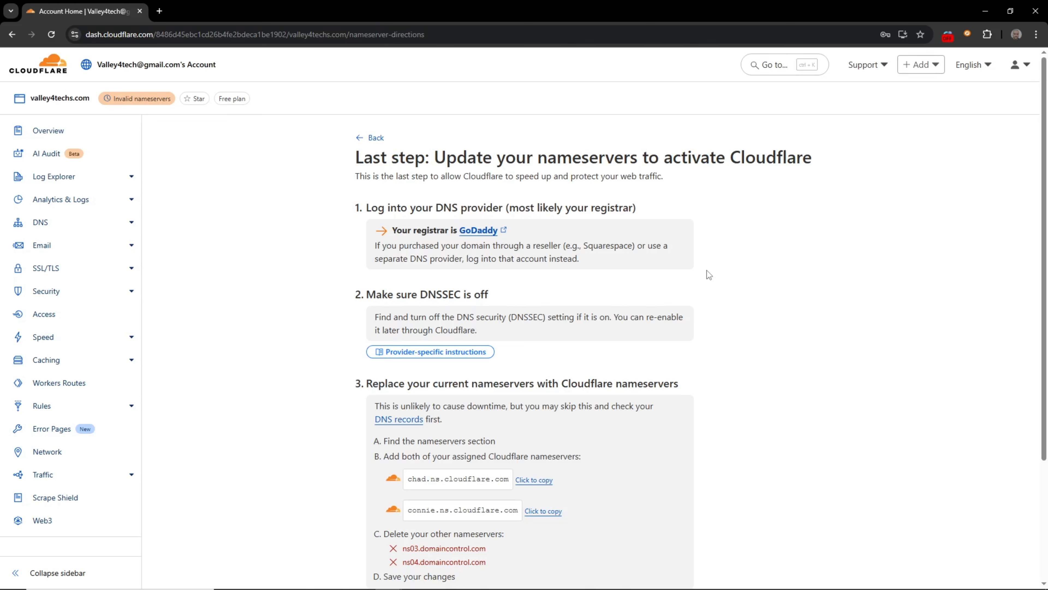
{"action": "scroll", "coordinate": [724, 282], "scroll_direction": "down", "scroll_amount": 2}
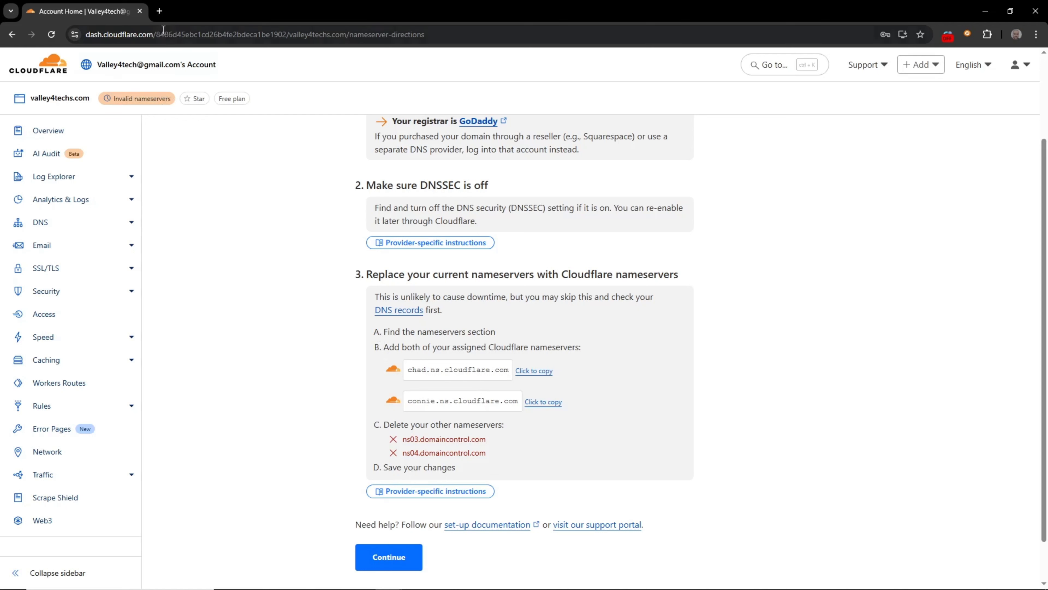
- Find the GoDaddy site in a new tab with a Google search for "godaddy login", sign in with Google, and dismiss the currency notice
{"action": "left_click", "coordinate": [163, 14]}
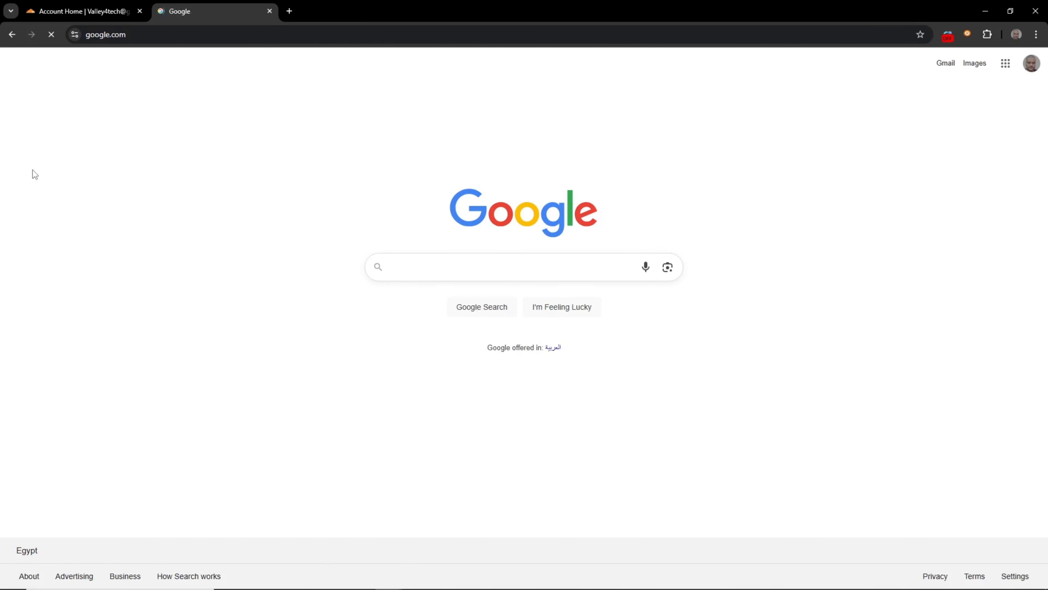
{"action": "type", "text": "godaddy"}
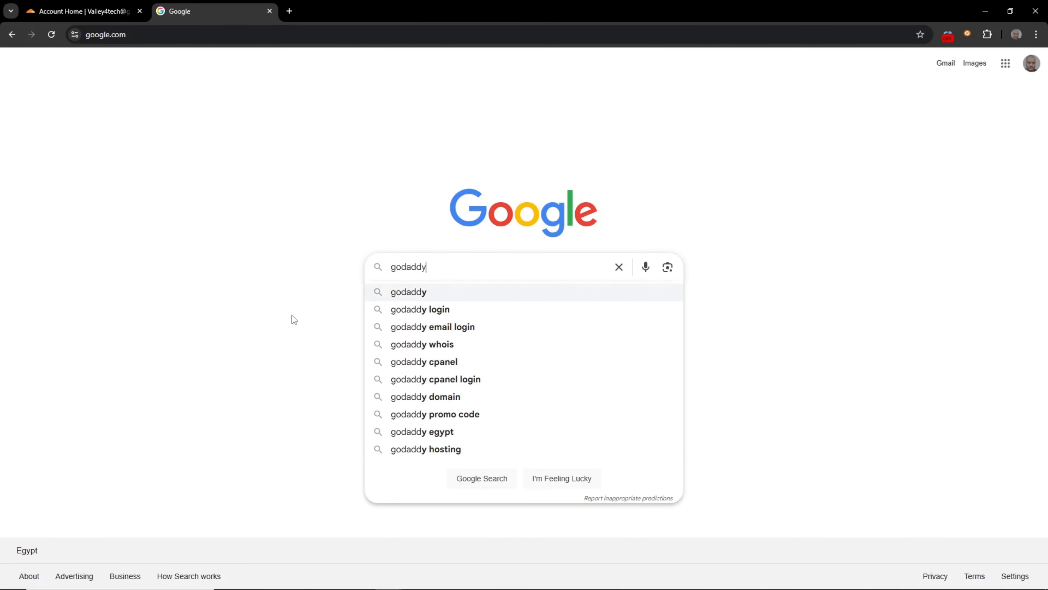
{"action": "key", "text": "Down"}
{"action": "key", "text": "Return"}
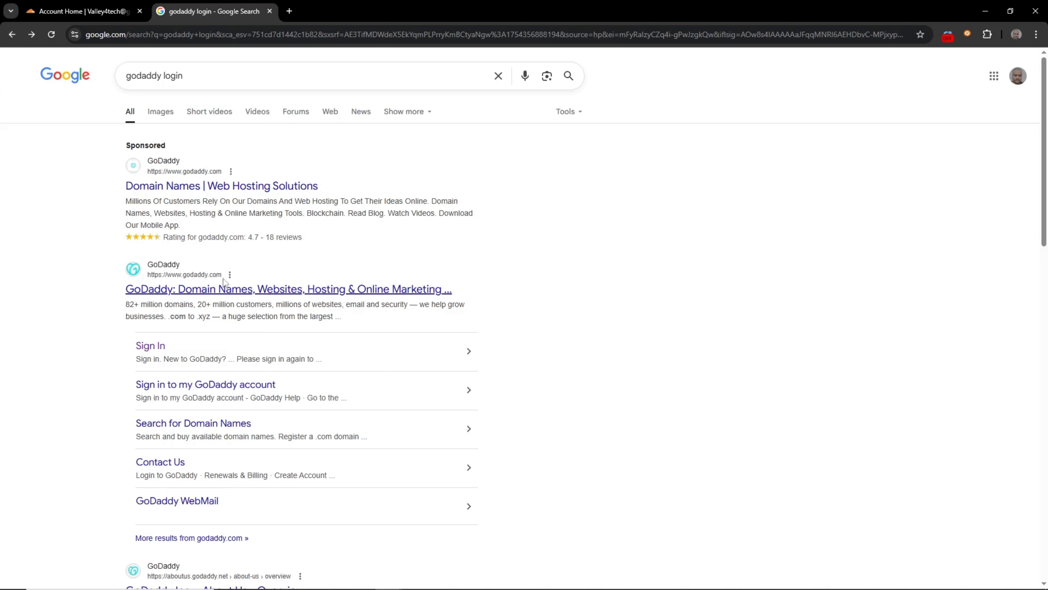
{"action": "left_click", "coordinate": [248, 290]}
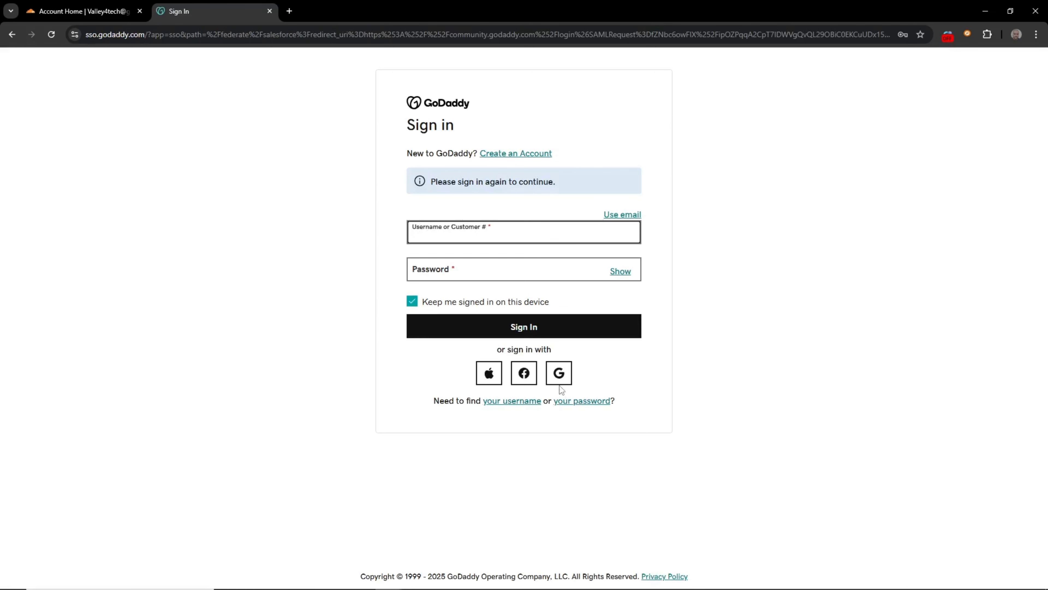
{"action": "left_click", "coordinate": [559, 374]}
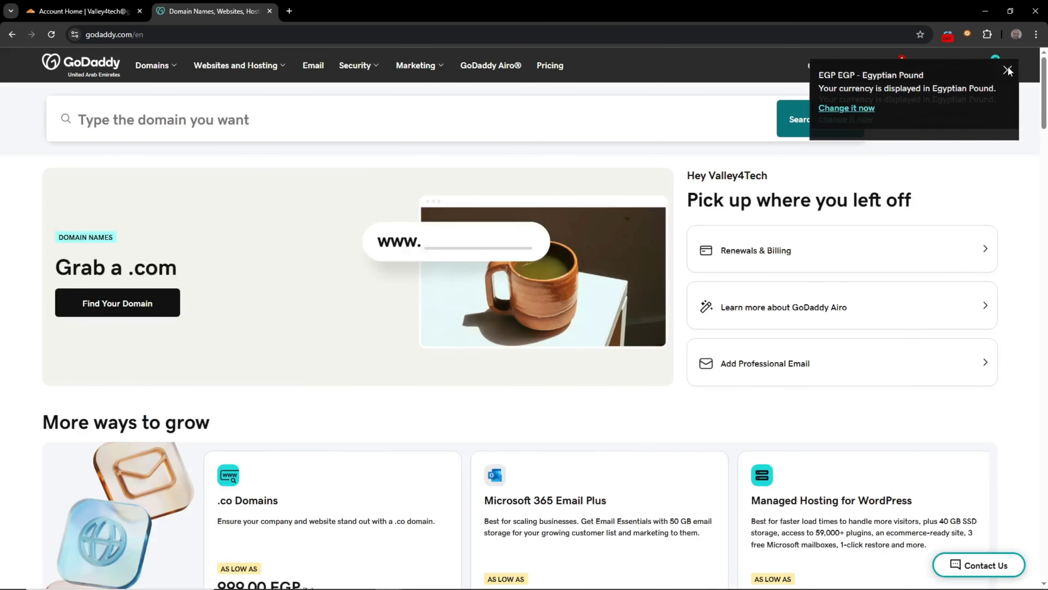
{"action": "left_click", "coordinate": [1007, 70]}
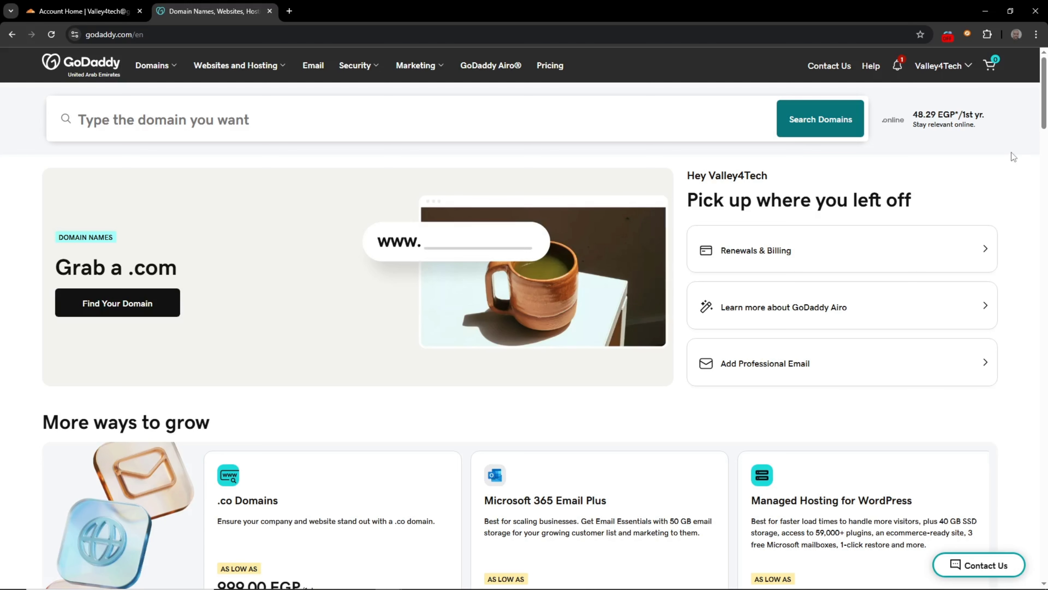
- Open the nameserver settings in GoDaddy's DNS management for valley4techs.com from the account's product list
{"action": "left_click", "coordinate": [962, 68]}
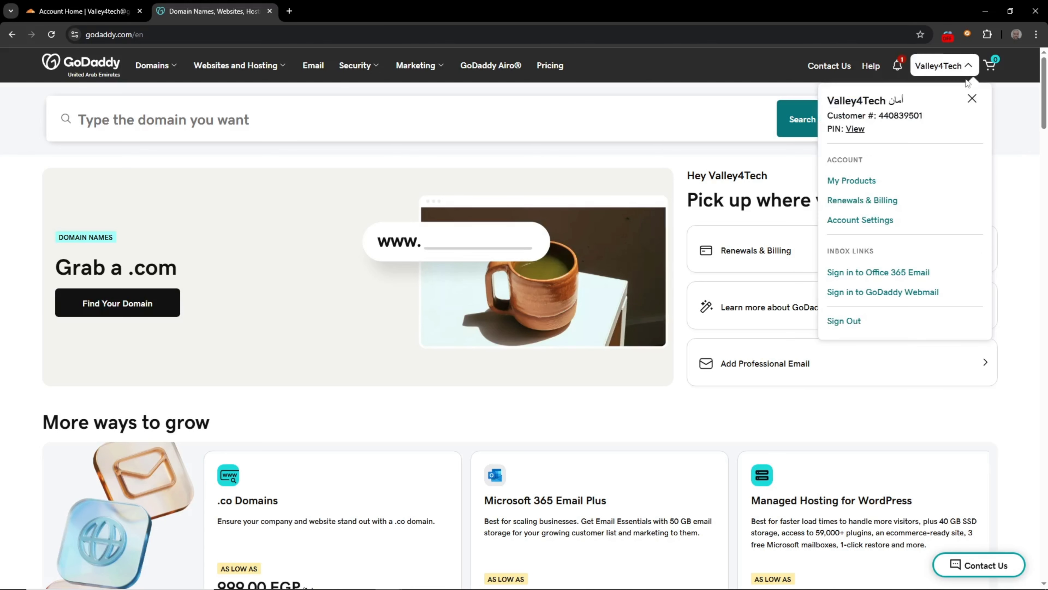
{"action": "left_click", "coordinate": [852, 181]}
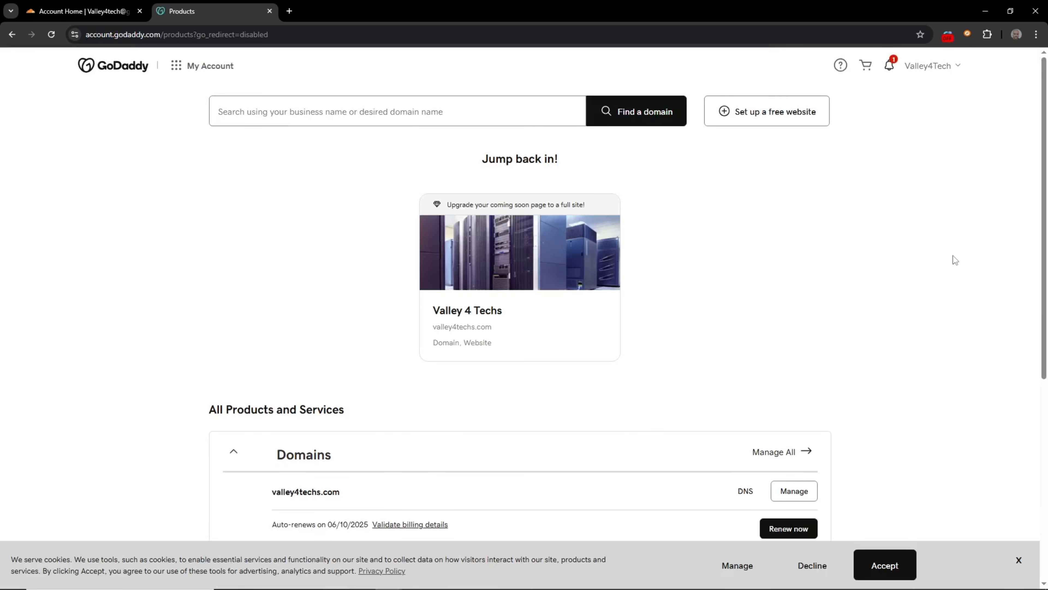
{"action": "scroll", "coordinate": [901, 259], "scroll_direction": "down", "scroll_amount": 3}
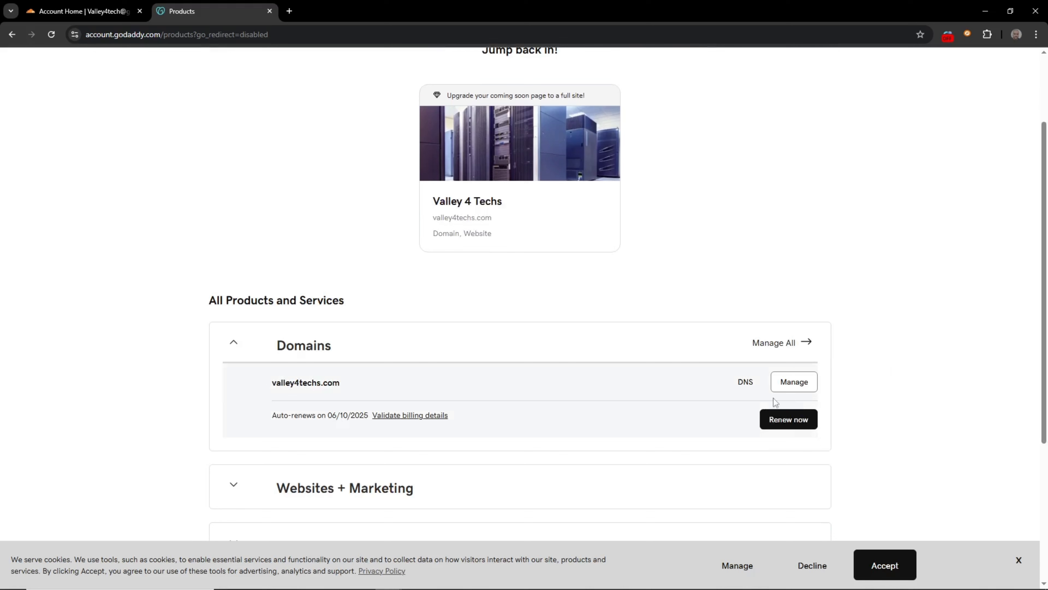
{"action": "left_click", "coordinate": [746, 381]}
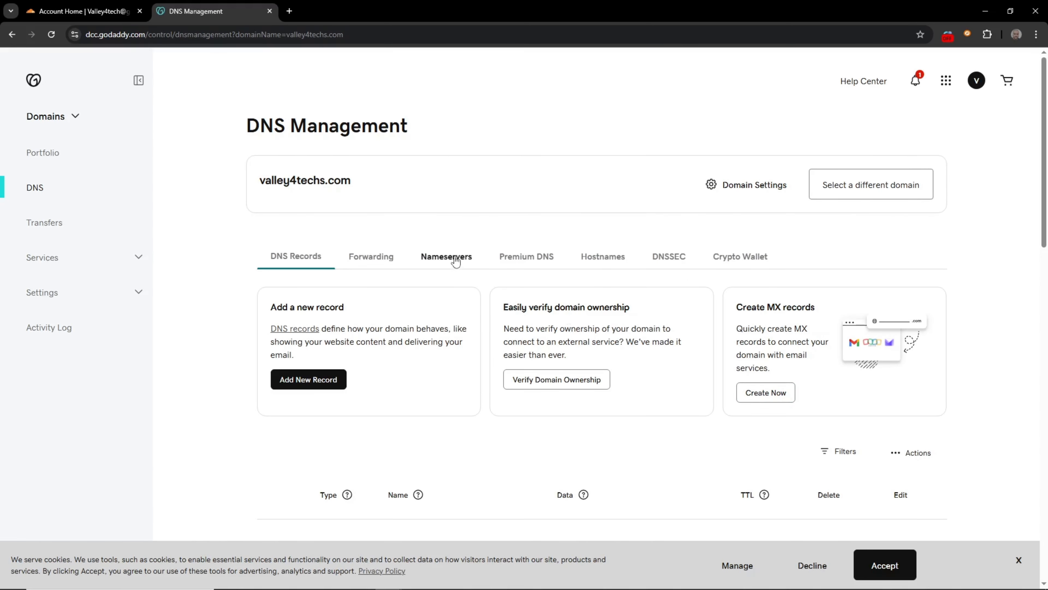
{"action": "left_click", "coordinate": [465, 261]}
{"action": "scroll", "coordinate": [199, 329], "scroll_direction": "down", "scroll_amount": 2}
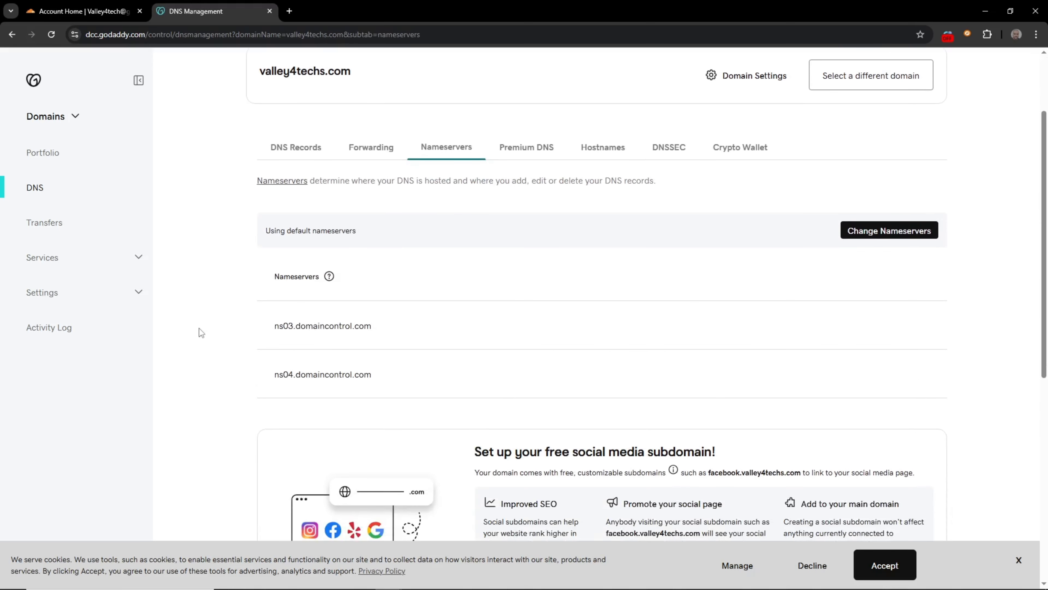
- Switch valley4techs.com to custom nameservers and enter Cloudflare's chad.ns.cloudflare.com as Nameserver 1
{"action": "left_click", "coordinate": [878, 233]}
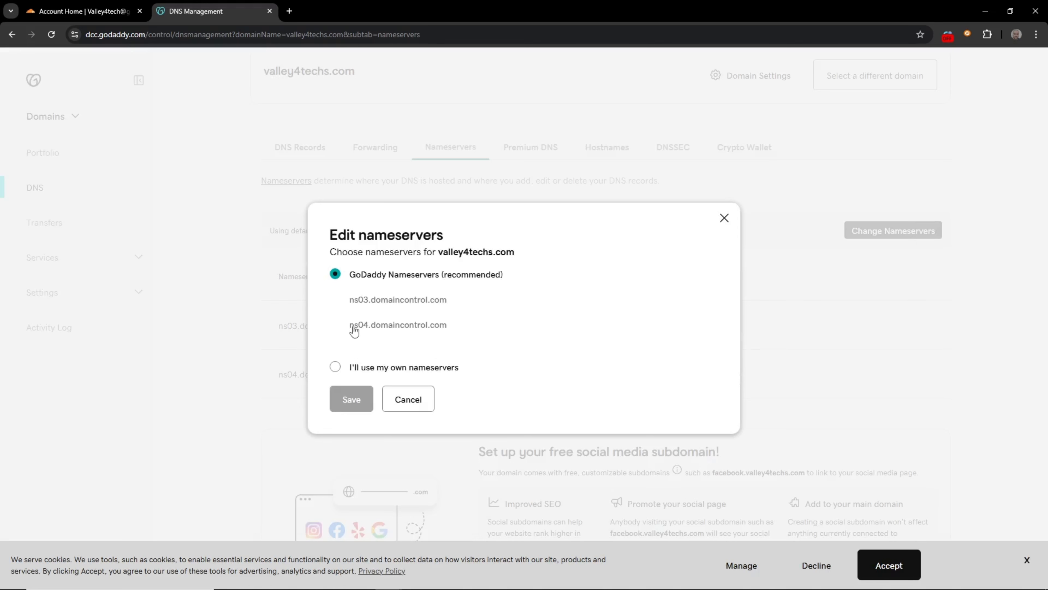
{"action": "left_click", "coordinate": [335, 367]}
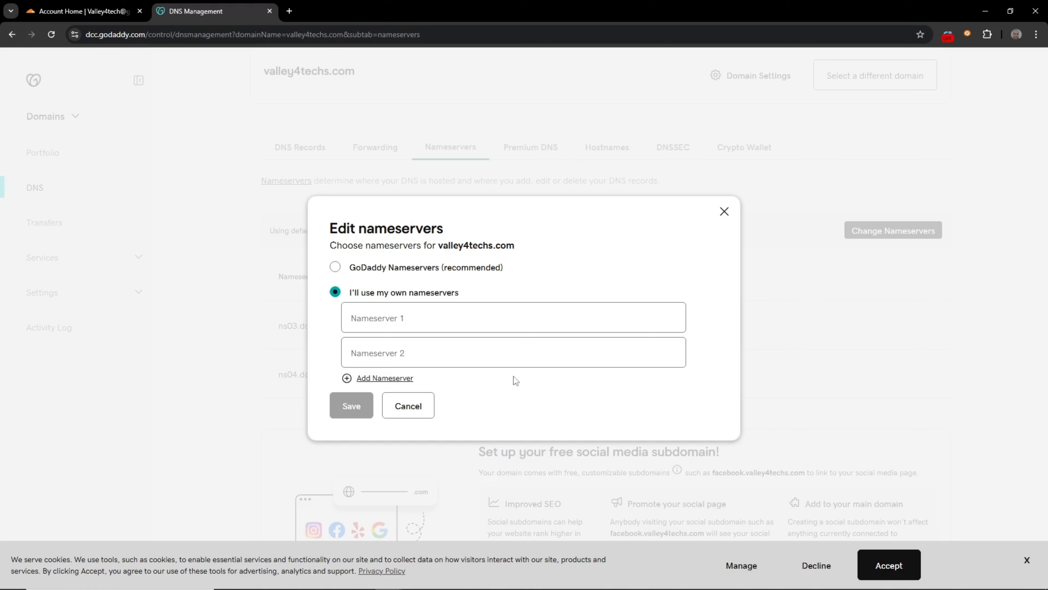
{"action": "left_click", "coordinate": [384, 315]}
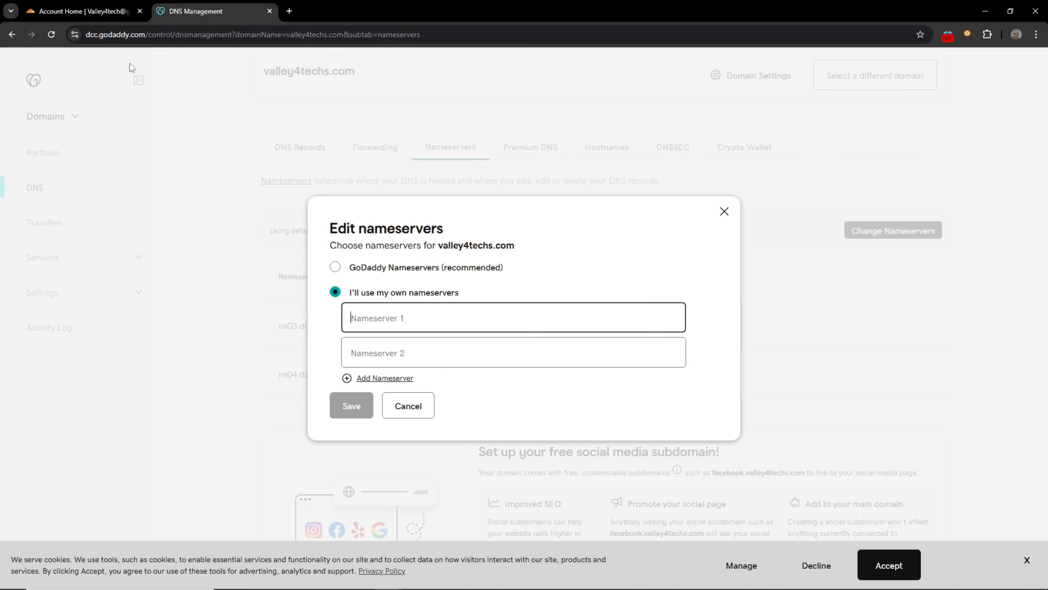
{"action": "left_click", "coordinate": [91, 13]}
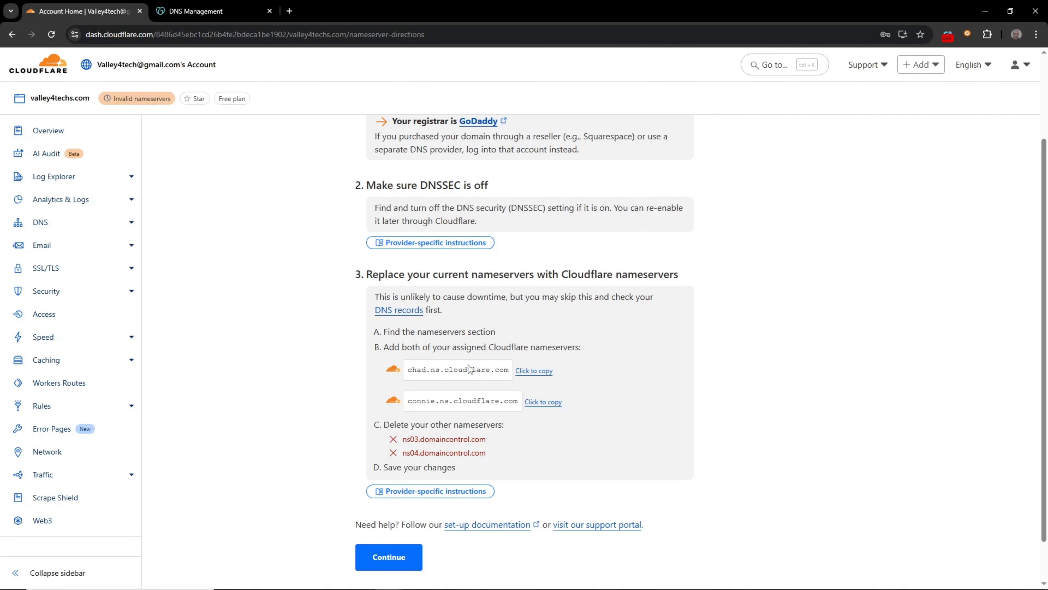
{"action": "left_click", "coordinate": [535, 371]}
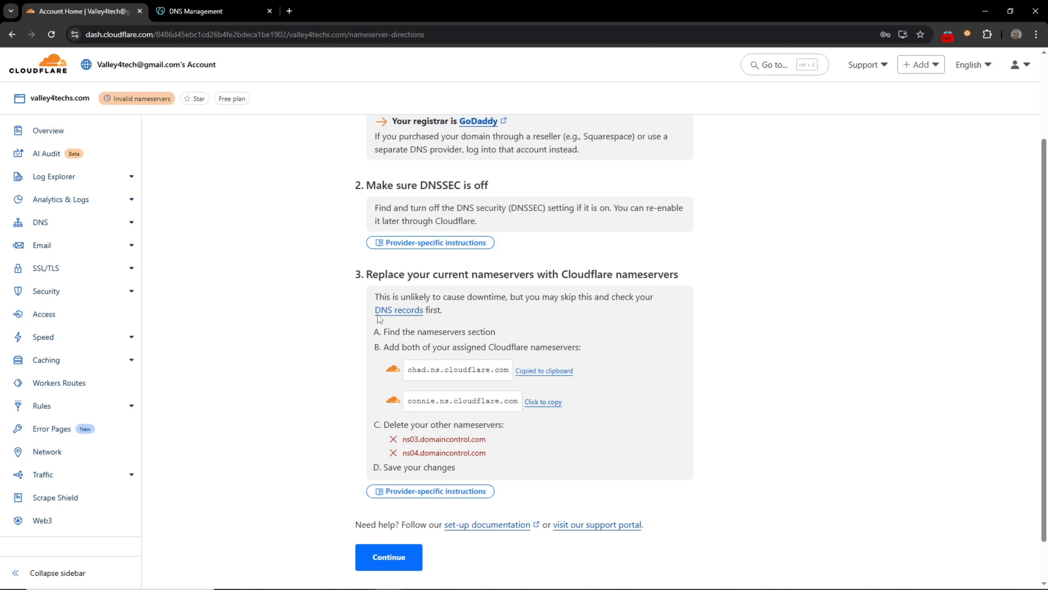
{"action": "left_click", "coordinate": [197, 19]}
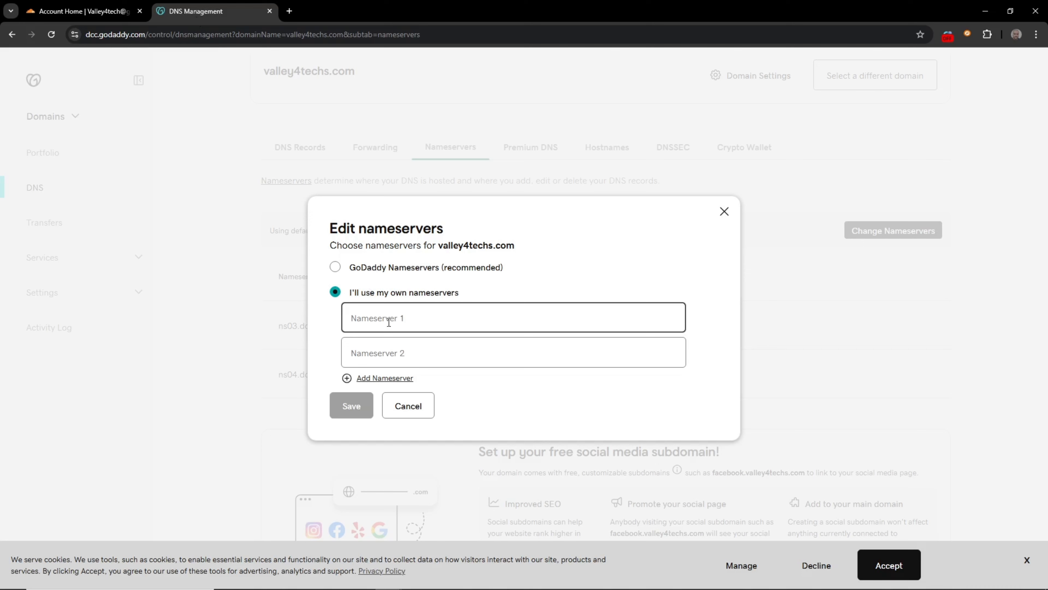
{"action": "key", "text": "ctrl+v"}
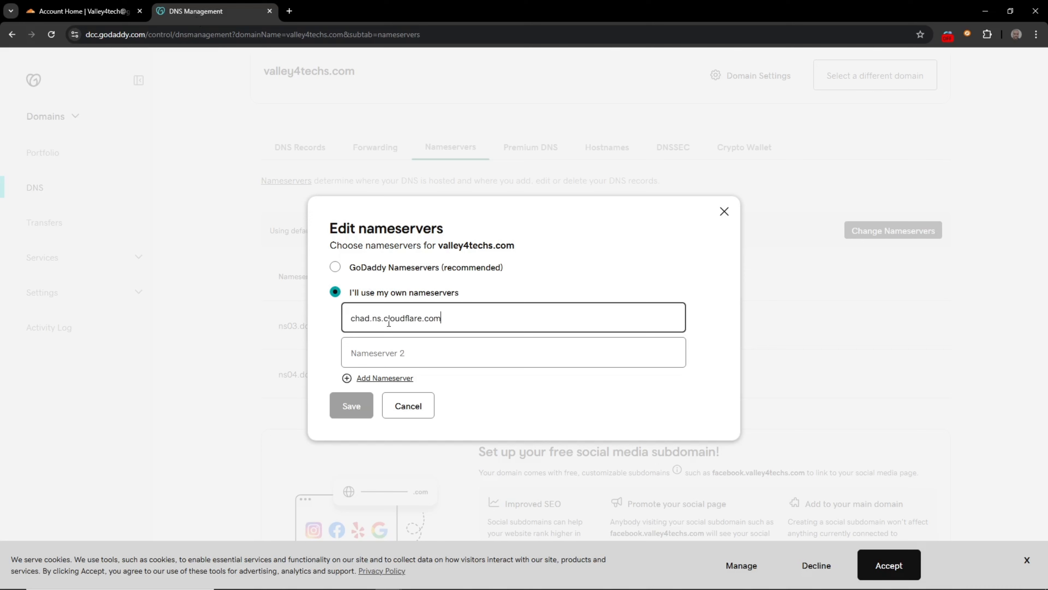
- Copy connie.ns.cloudflare.com from Cloudflare into Nameserver 2, then save the nameserver change and consent to it
{"action": "left_click", "coordinate": [57, 18]}
{"action": "left_click", "coordinate": [552, 403]}
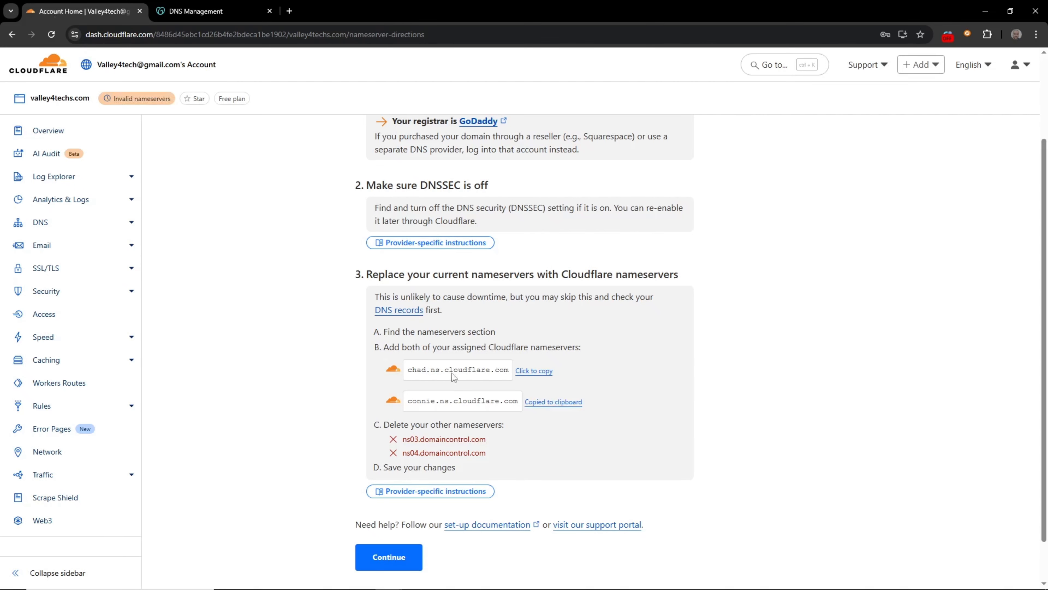
{"action": "left_click", "coordinate": [172, 20]}
{"action": "left_click", "coordinate": [402, 351]}
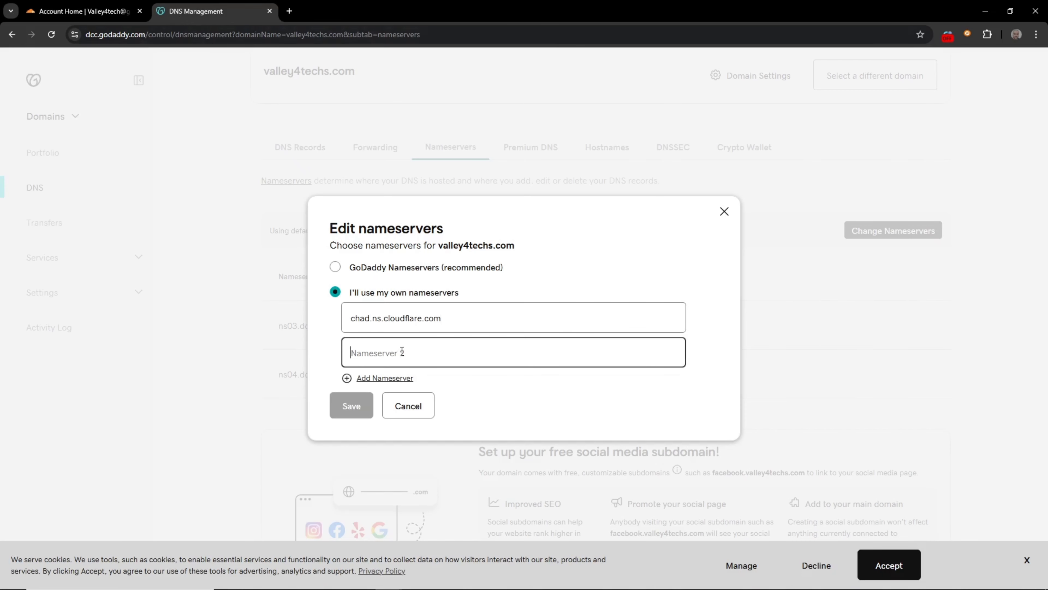
{"action": "key", "text": "ctrl+v"}
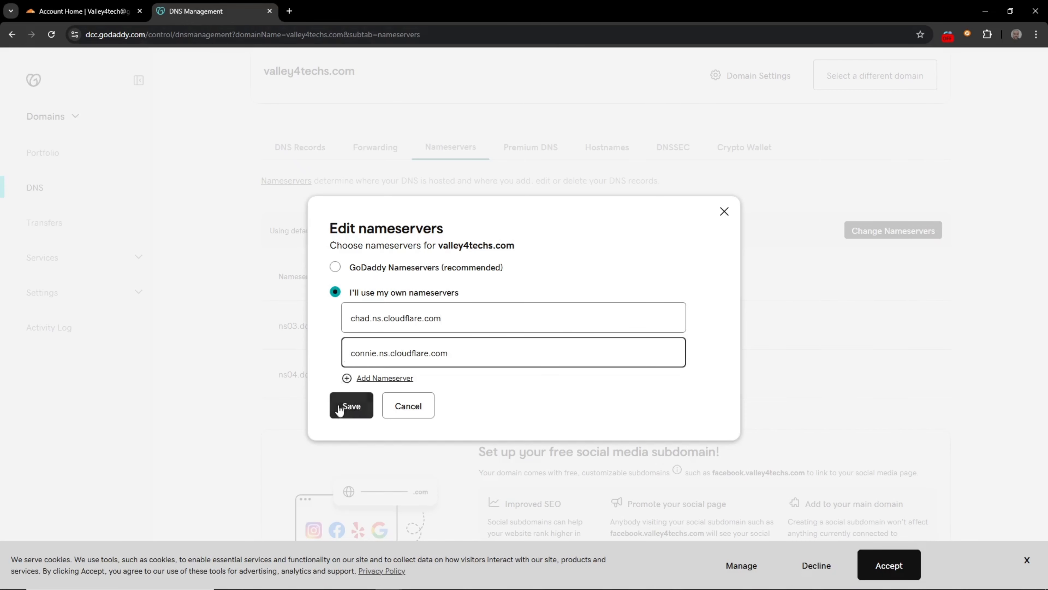
{"action": "left_click", "coordinate": [351, 408]}
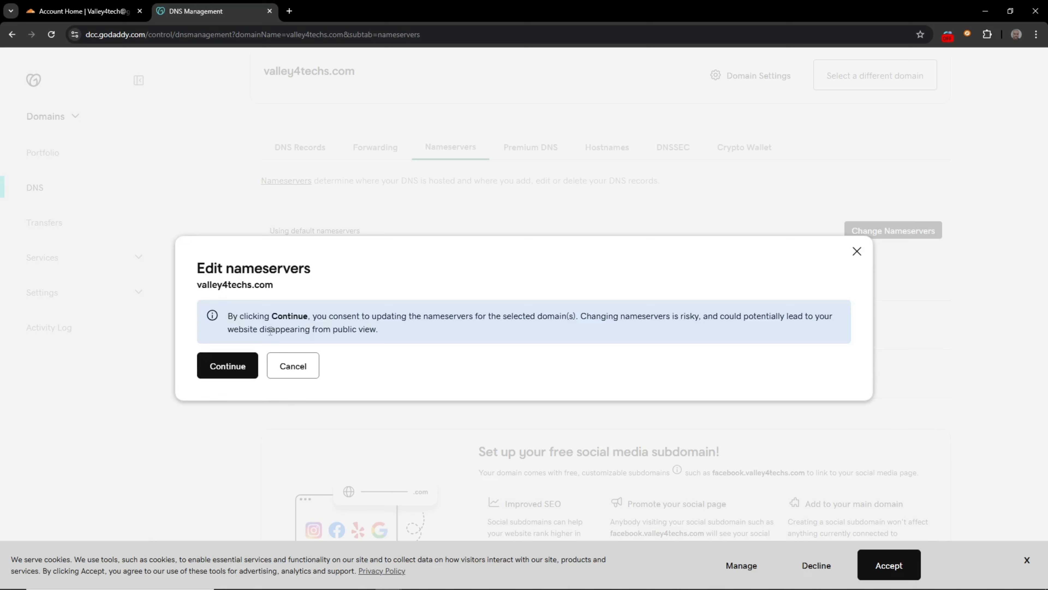
{"action": "left_click", "coordinate": [230, 379]}
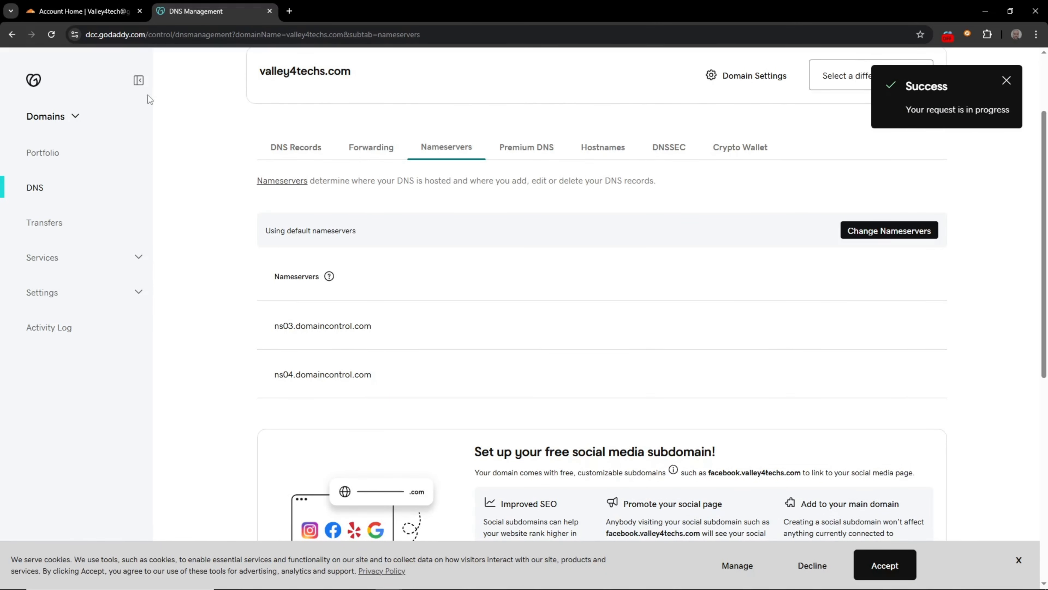
- Return to Cloudflare's nameserver instructions and continue to the overview of valley4techs.com
{"action": "left_click", "coordinate": [103, 12]}
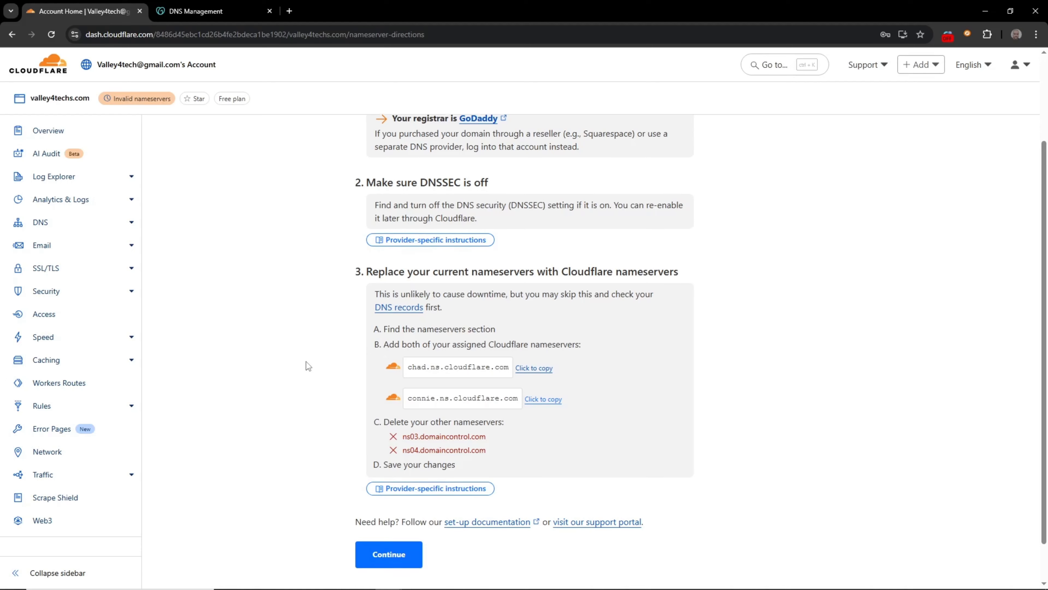
{"action": "scroll", "coordinate": [307, 366], "scroll_direction": "down", "scroll_amount": 1}
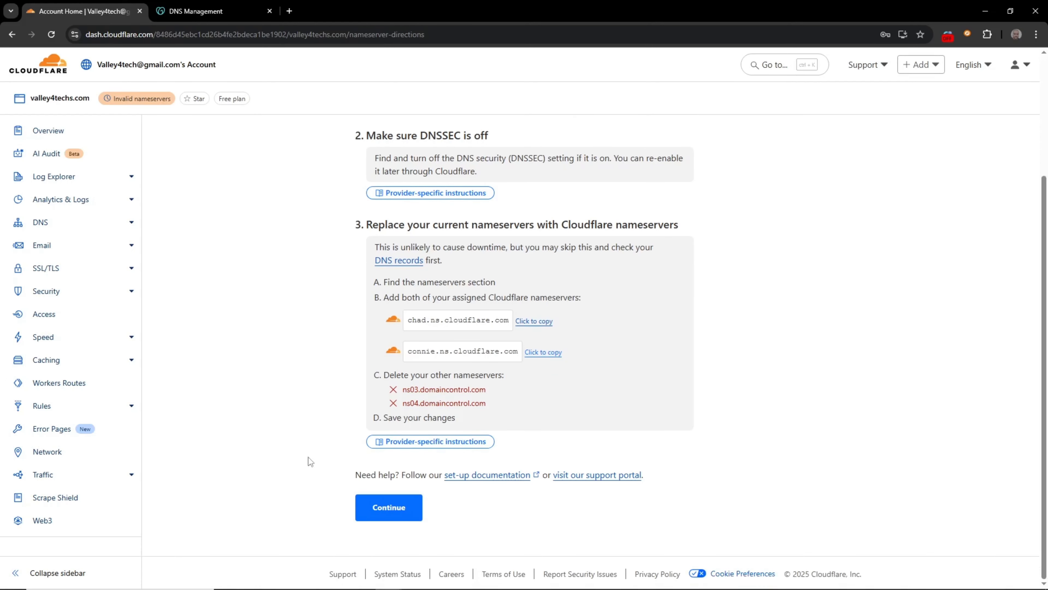
{"action": "left_click", "coordinate": [407, 516]}
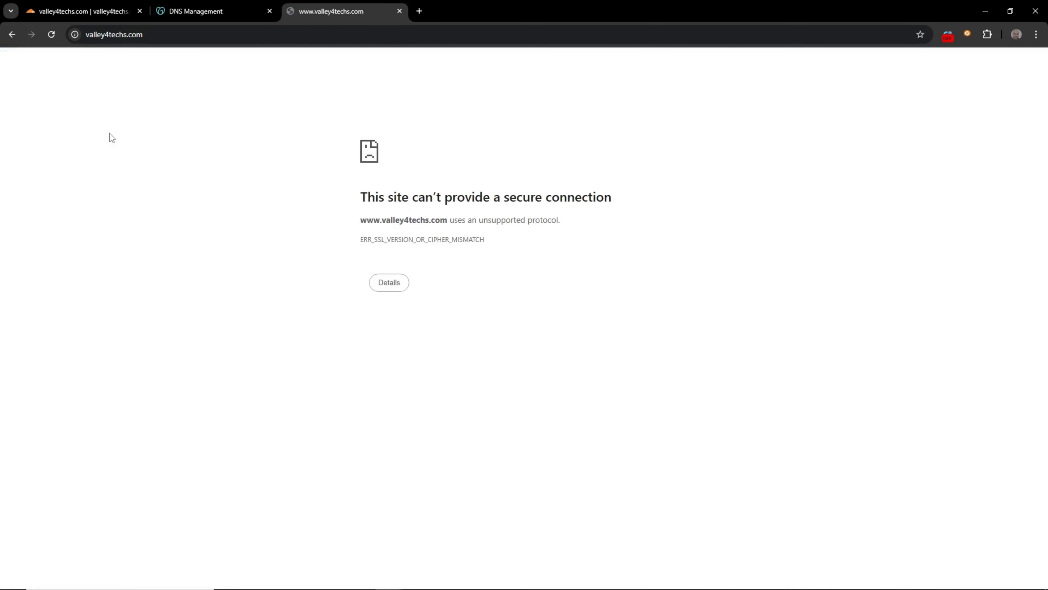
- Request an immediate Cloudflare nameserver check for valley4techs.com and reload the live site before and after it
{"action": "key", "text": "F5"}
{"action": "key", "text": "F5"}
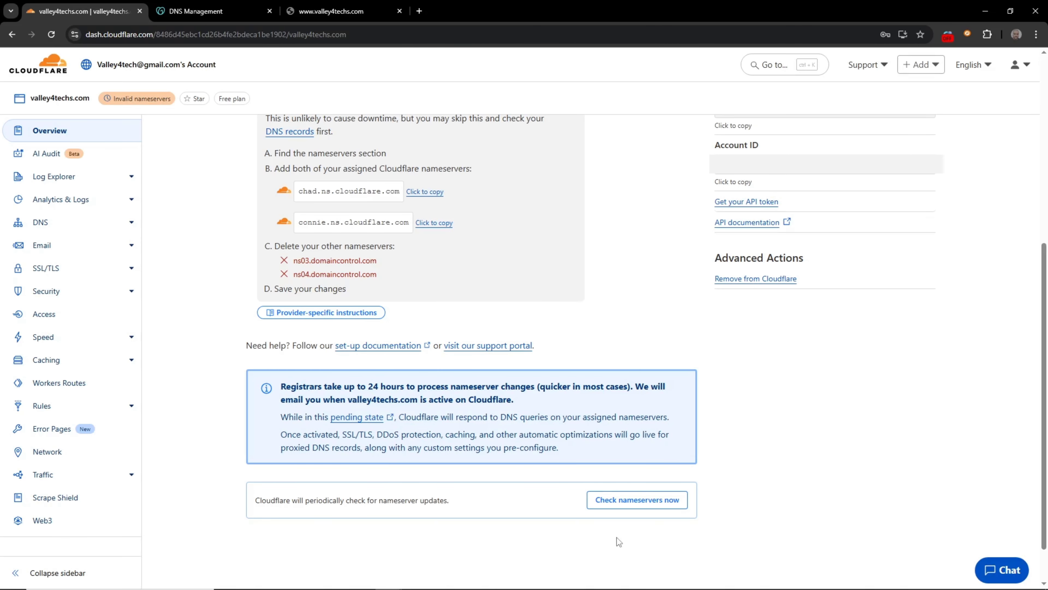
{"action": "left_click", "coordinate": [636, 506]}
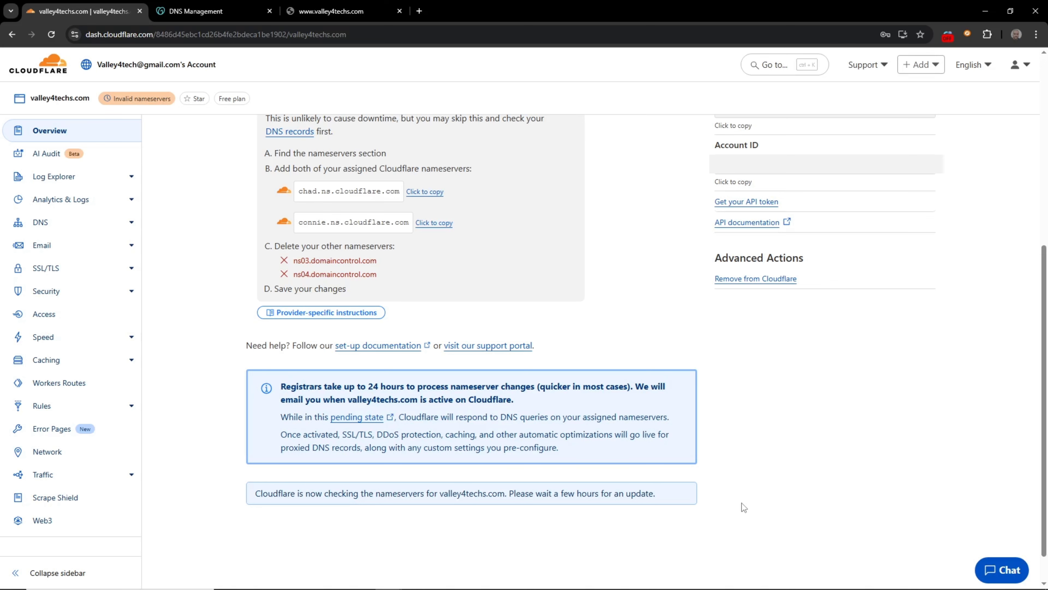
{"action": "left_click", "coordinate": [349, 12]}
{"action": "left_click", "coordinate": [51, 35]}
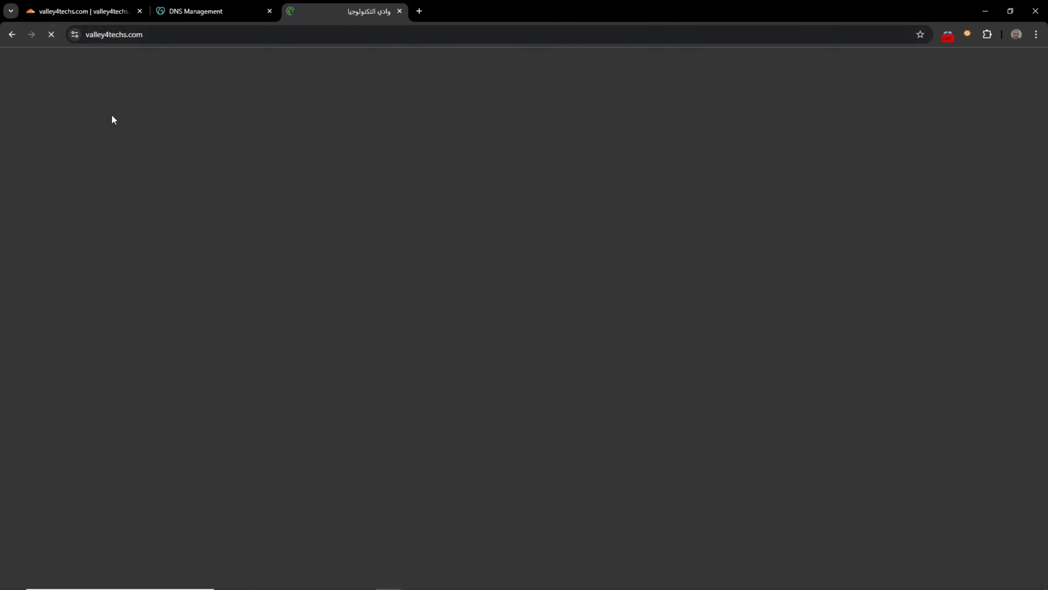